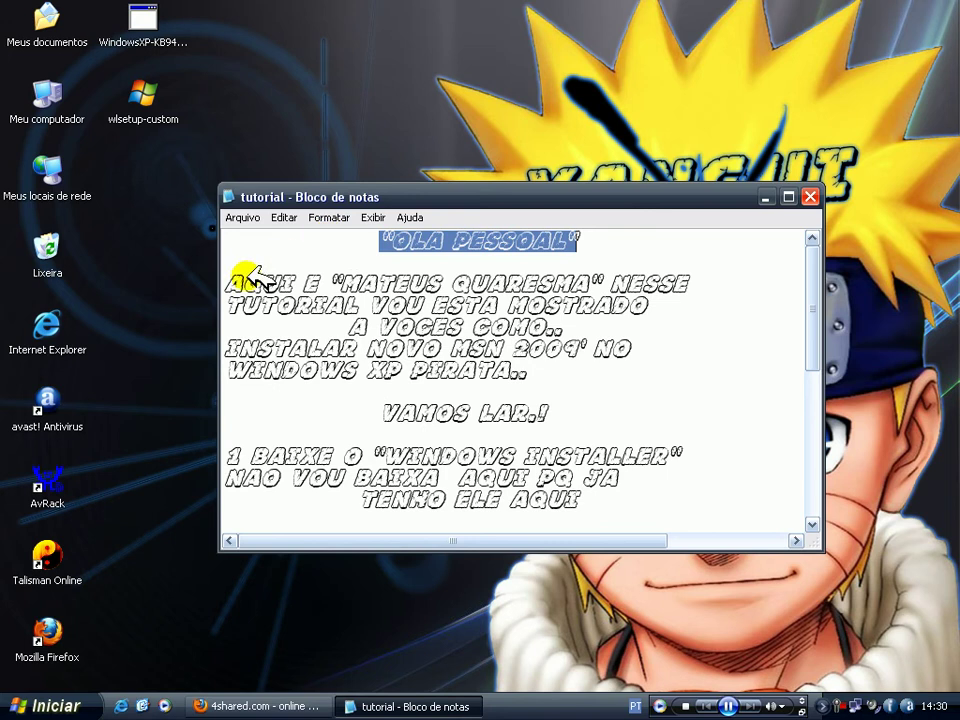
Step: Read the introduction and the "Windows Installer" download instruction in the tutorial notes, highlighting each line in turn
left_click_drag(229, 282, 707, 283)
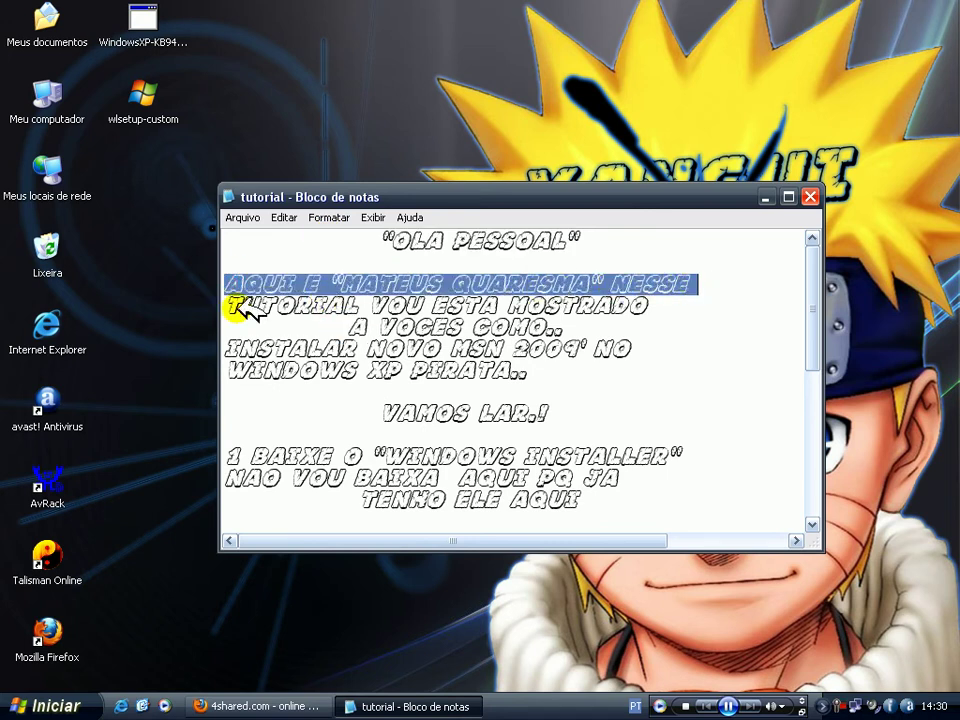
left_click_drag(236, 306, 664, 311)
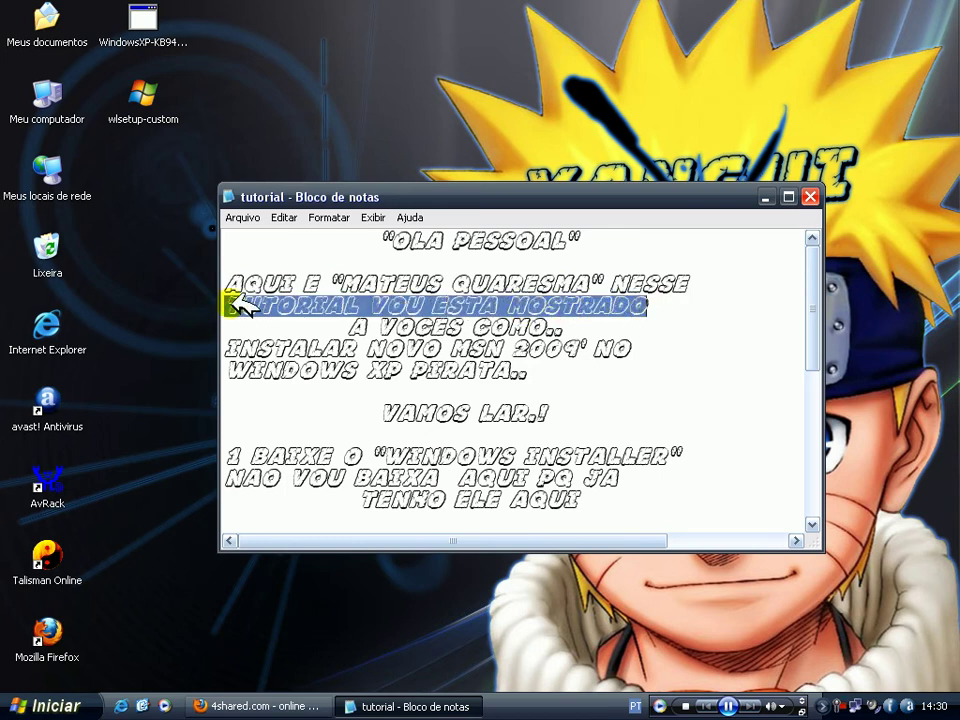
left_click(346, 324)
left_click_drag(349, 326, 598, 328)
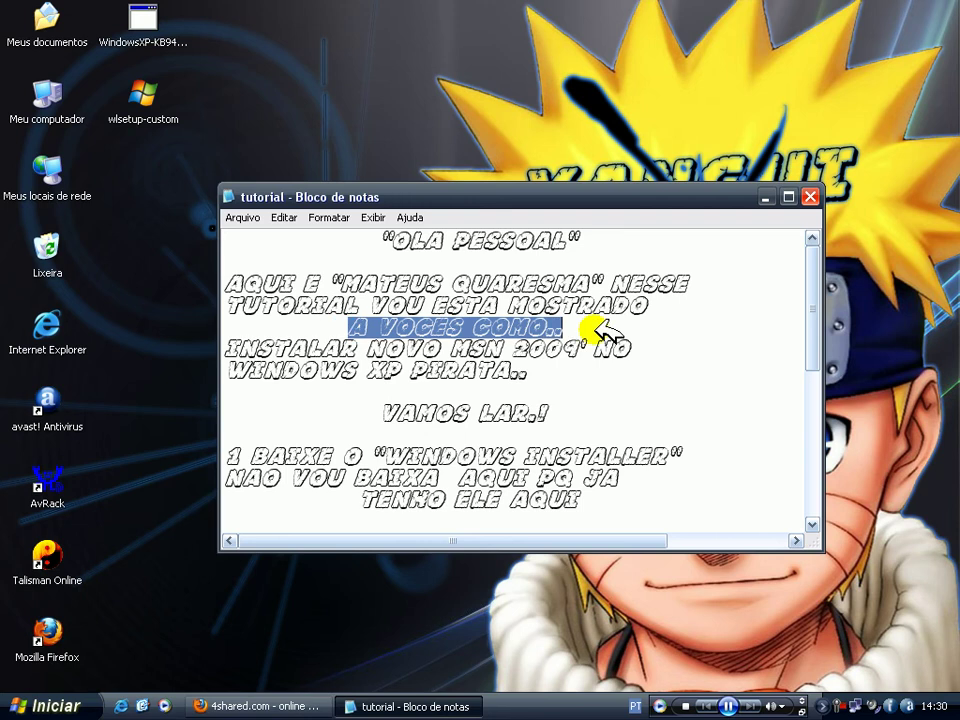
left_click_drag(229, 348, 633, 348)
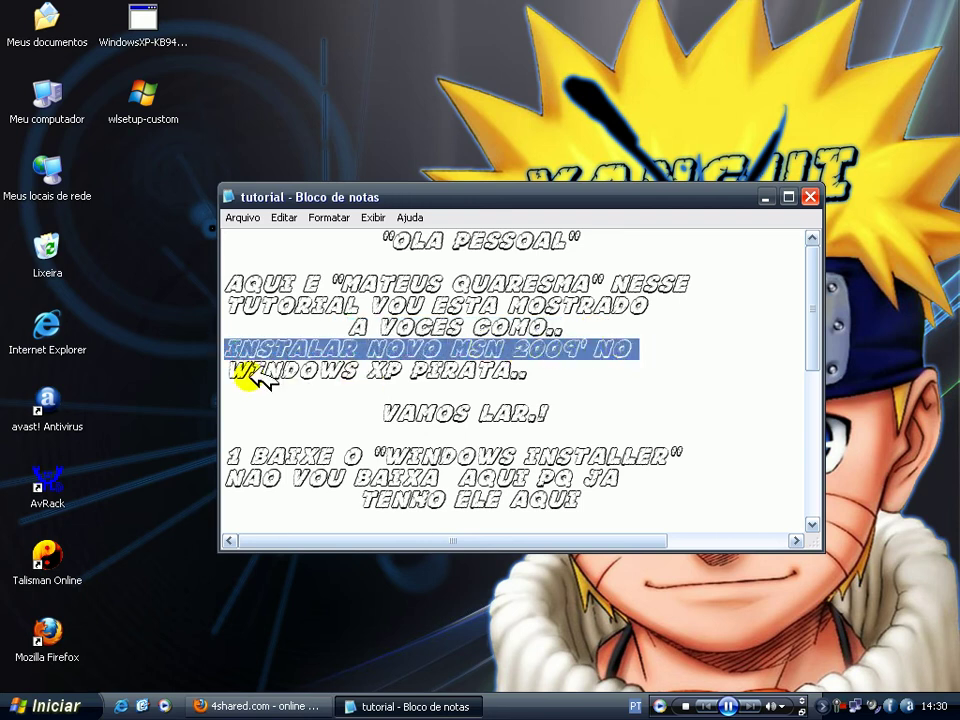
left_click_drag(235, 368, 561, 369)
left_click_drag(380, 410, 566, 403)
scroll(570, 404, "down", 1)
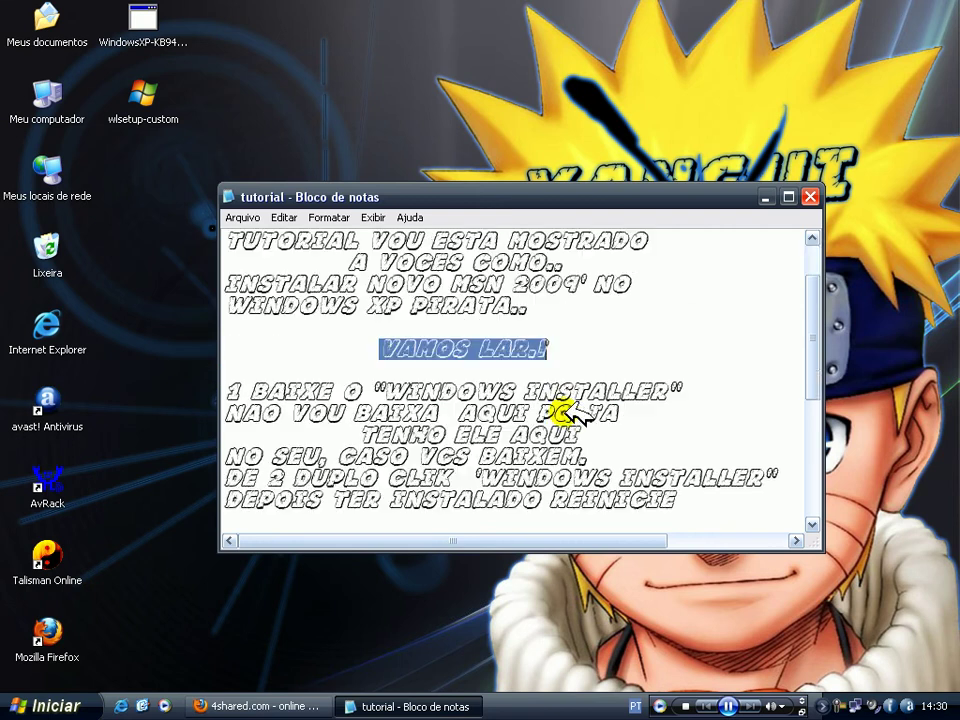
scroll(570, 410, "down", 1)
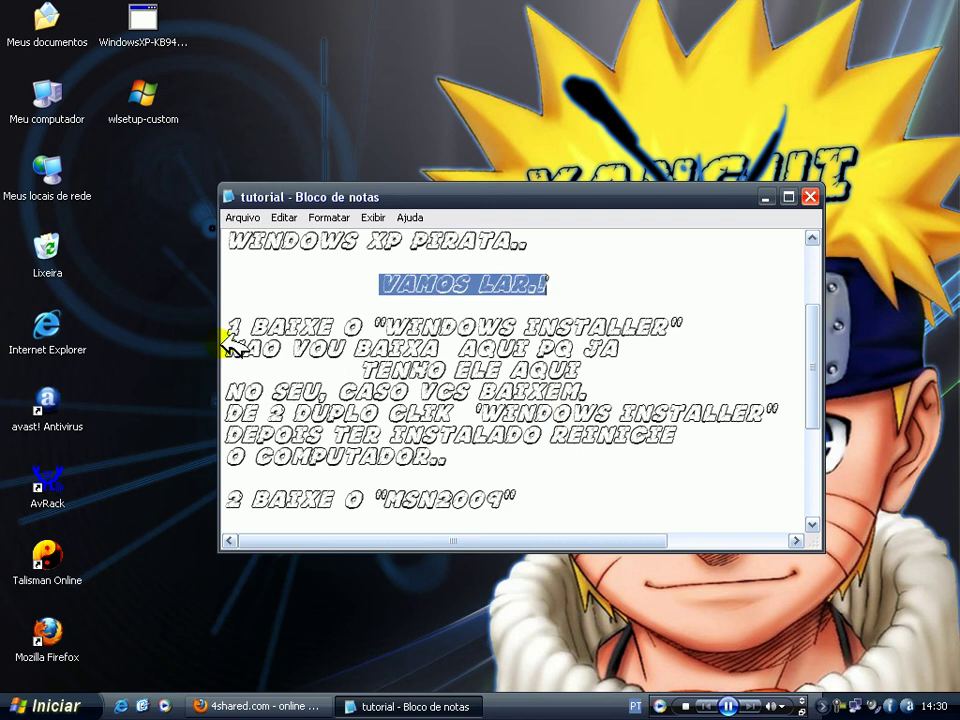
mouse_move(229, 334)
left_mouse_down()
mouse_move(381, 323)
mouse_move(712, 328)
mouse_move(696, 321)
left_mouse_up()
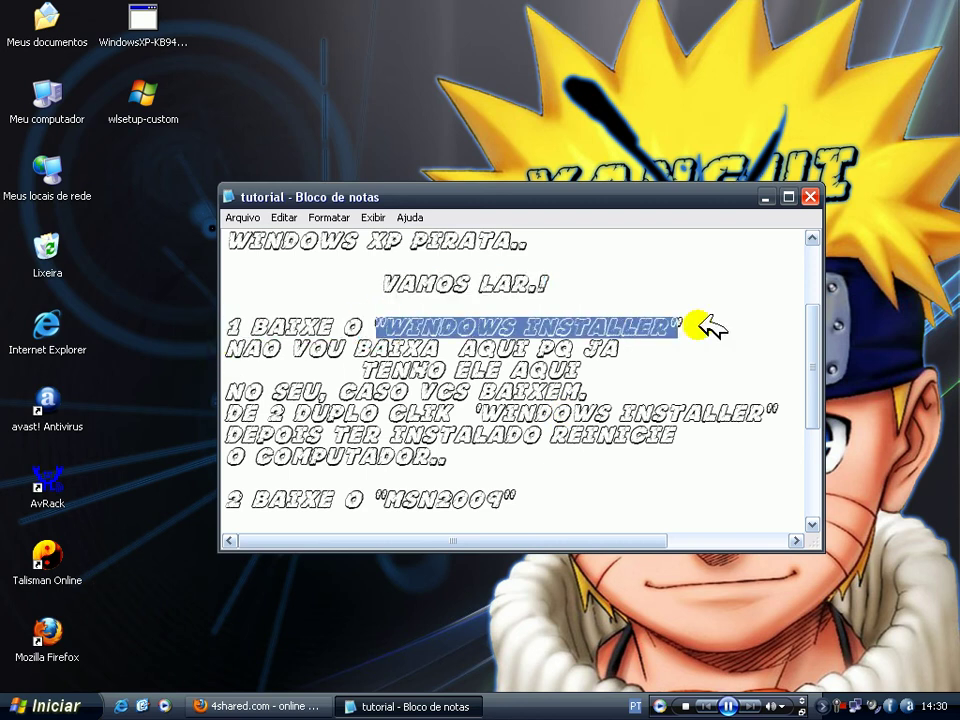
Step: Switch to Firefox to view the 4shared download page of WindowsXP-KB942288-v3-x86.exe, and return to the desktop
left_click(766, 198)
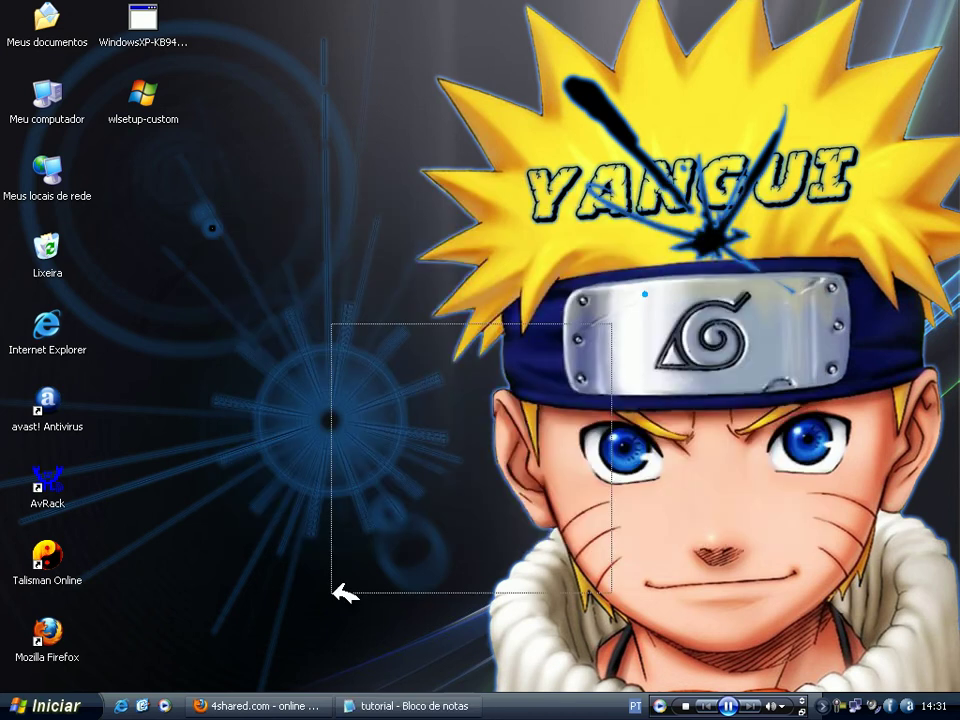
left_click(281, 697)
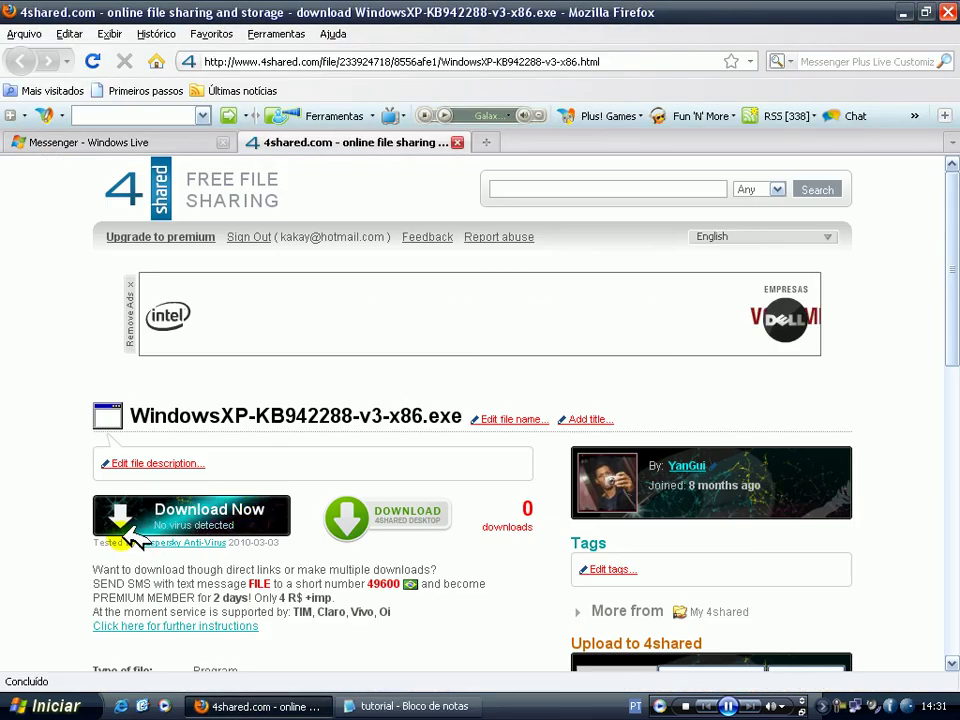
mouse_move(131, 417)
left_mouse_down()
mouse_move(467, 418)
mouse_move(150, 420)
left_mouse_up()
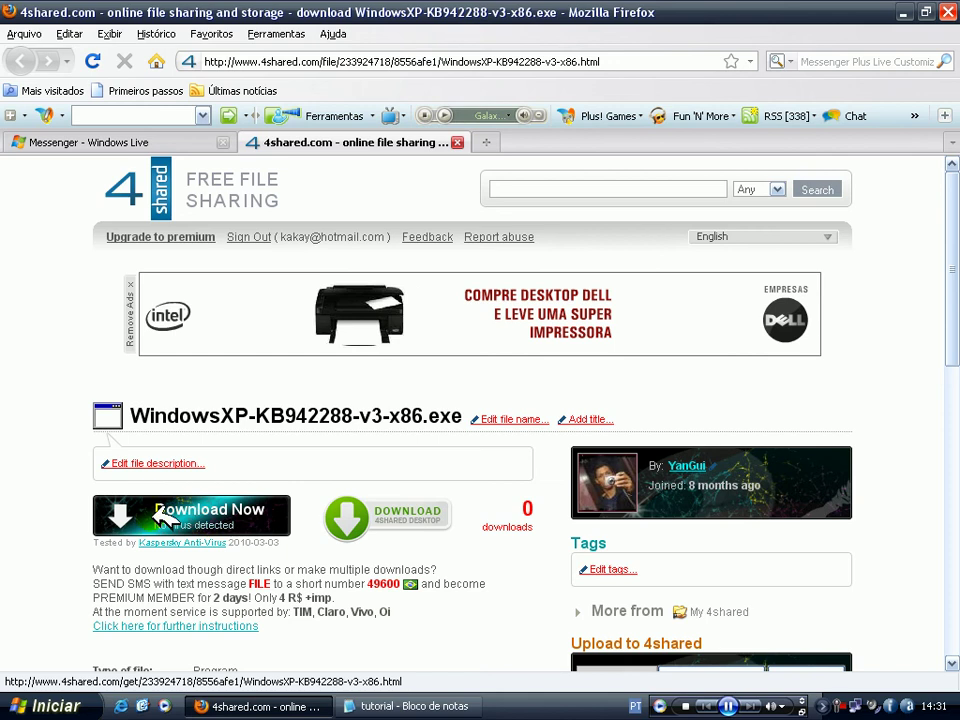
left_click(280, 707)
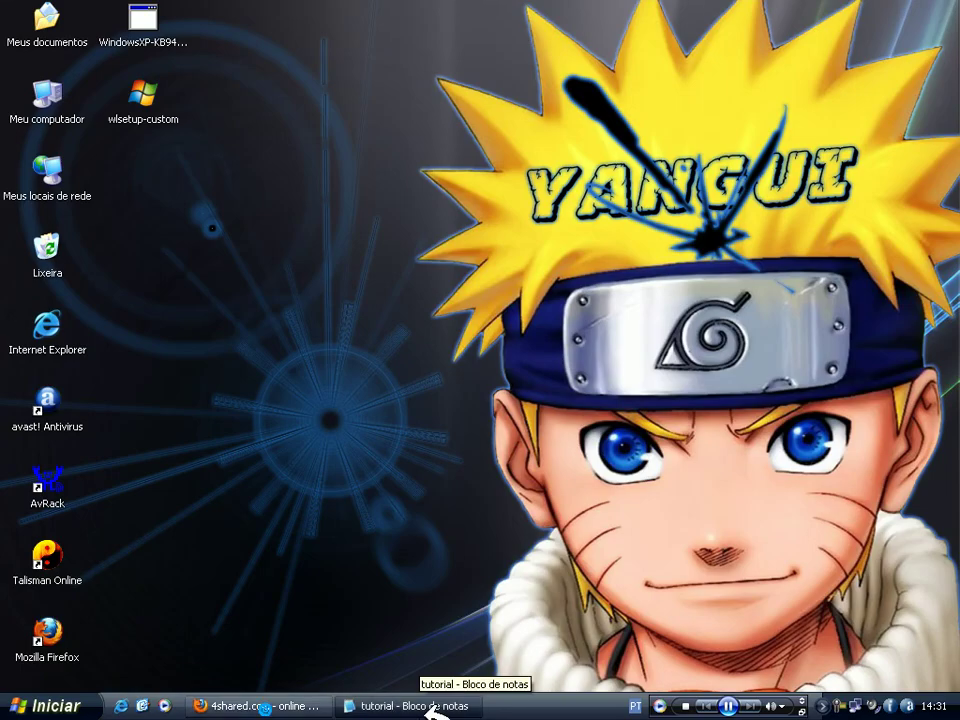
Step: Reopen the tutorial notes and highlight the two lines after the "Windows Installer" download instruction
left_click(435, 708)
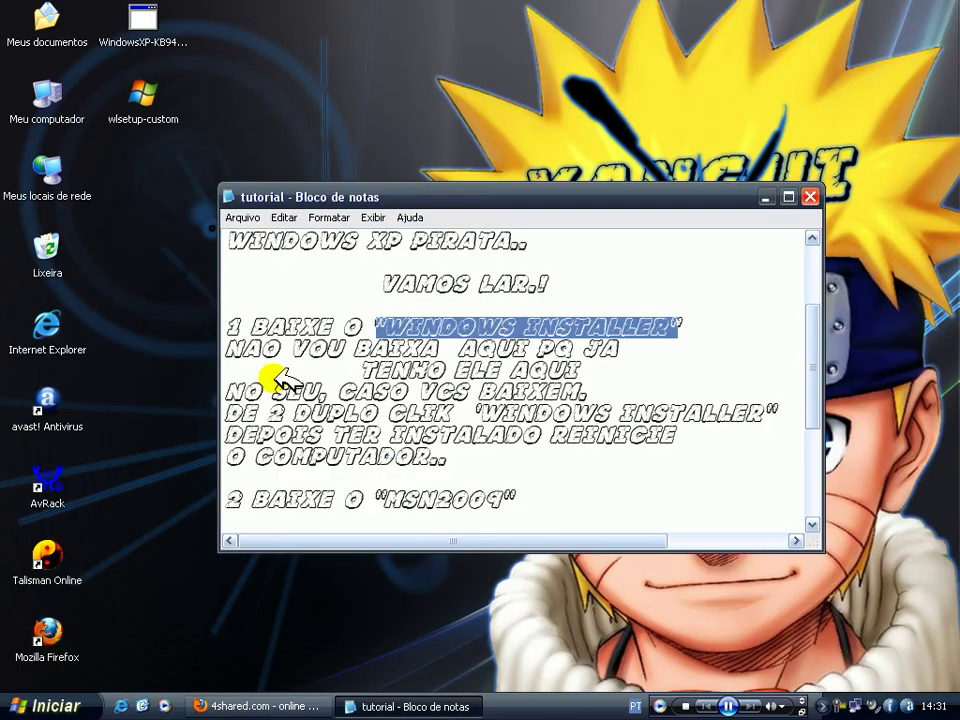
left_click_drag(228, 350, 634, 349)
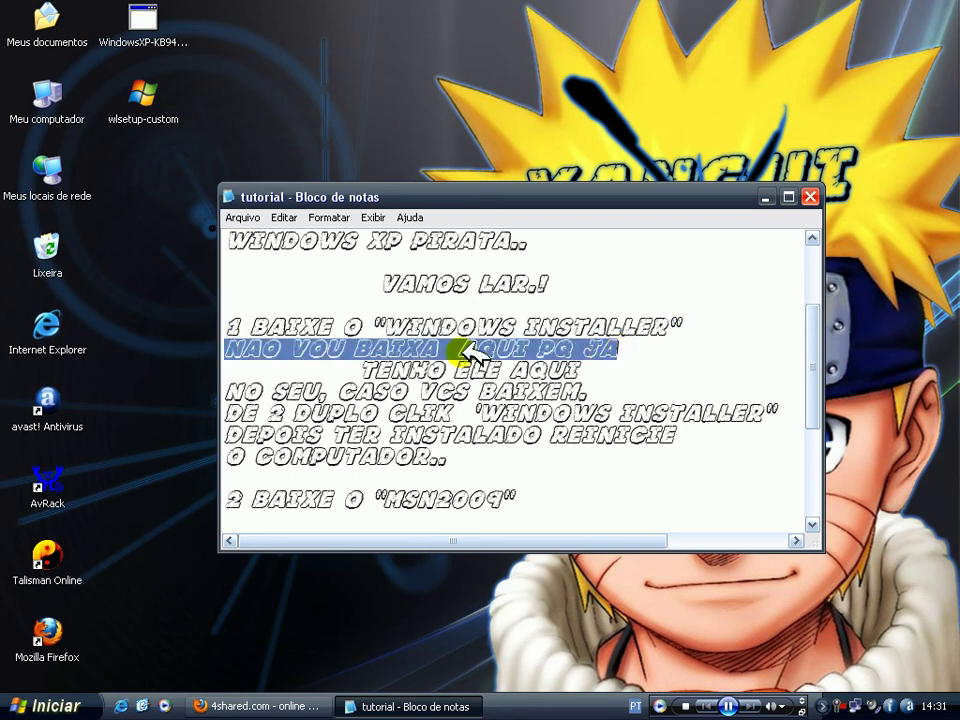
left_click_drag(362, 370, 597, 370)
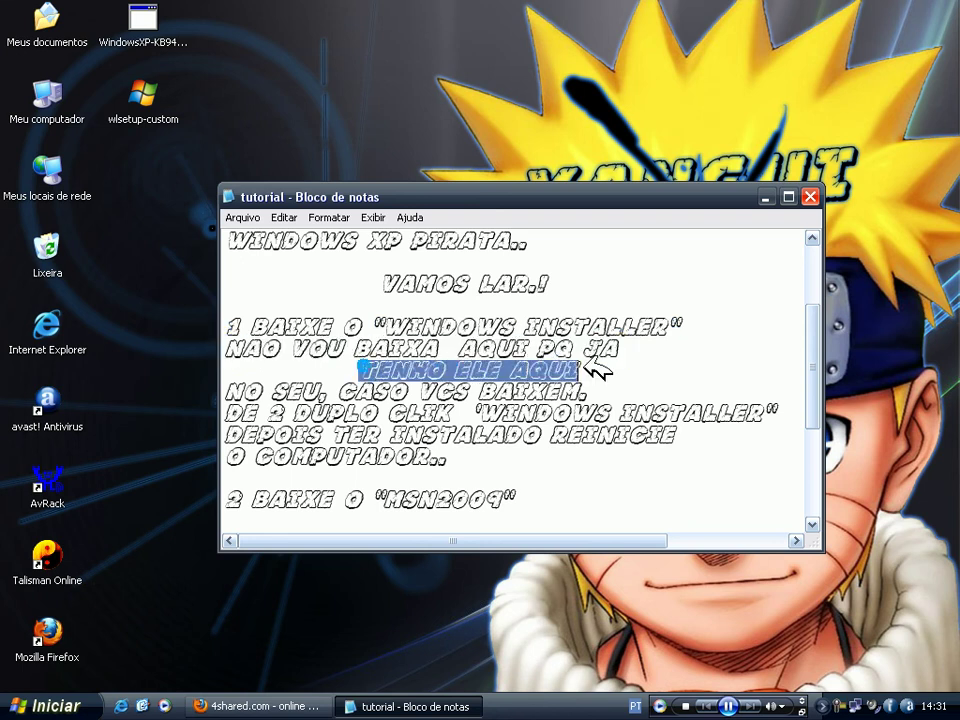
Step: Move the WindowsXP-KB942288 installer file into the open middle area of the desktop
left_click(768, 198)
left_click(150, 38)
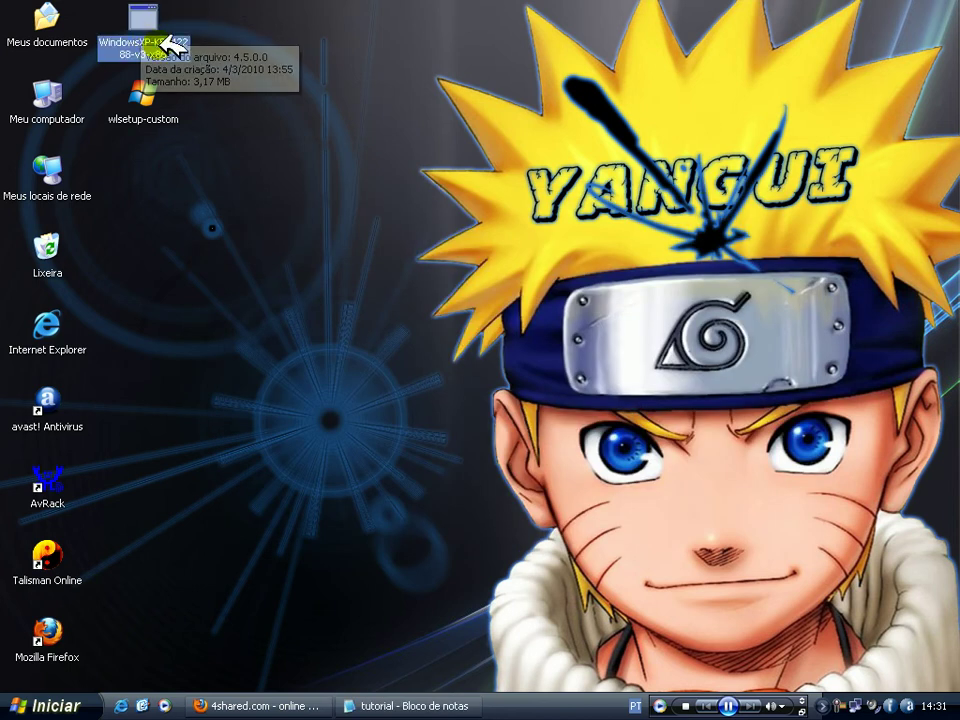
left_click_drag(146, 18, 612, 390)
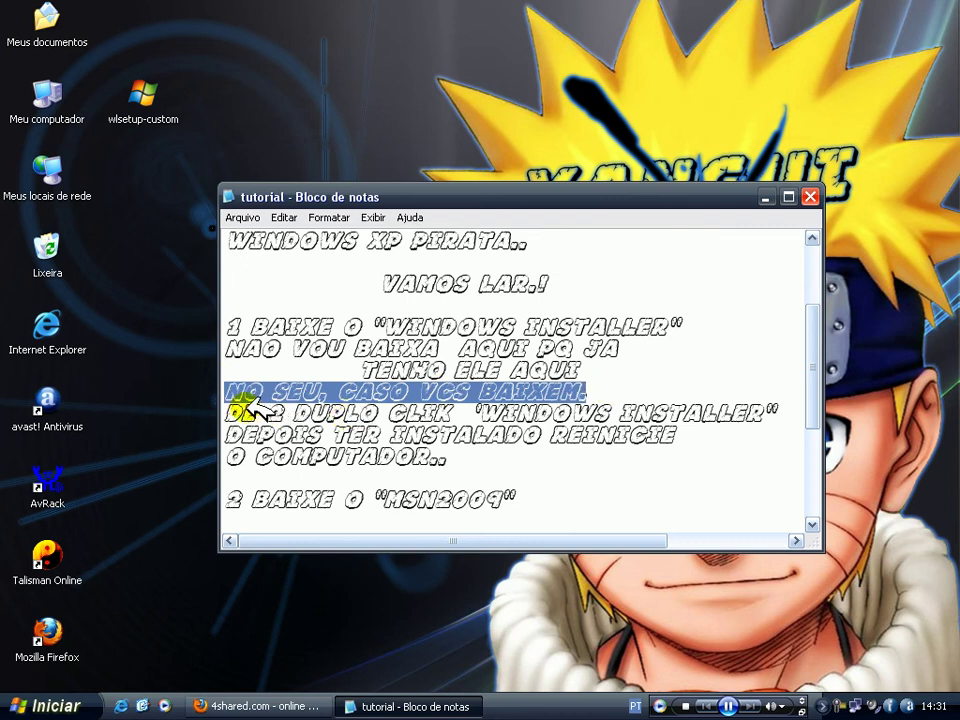
Step: Highlight the notes' instruction to run "Windows Installer" and launch the WindowsXP-KB942288 installer from the desktop
left_click_drag(228, 405, 810, 407)
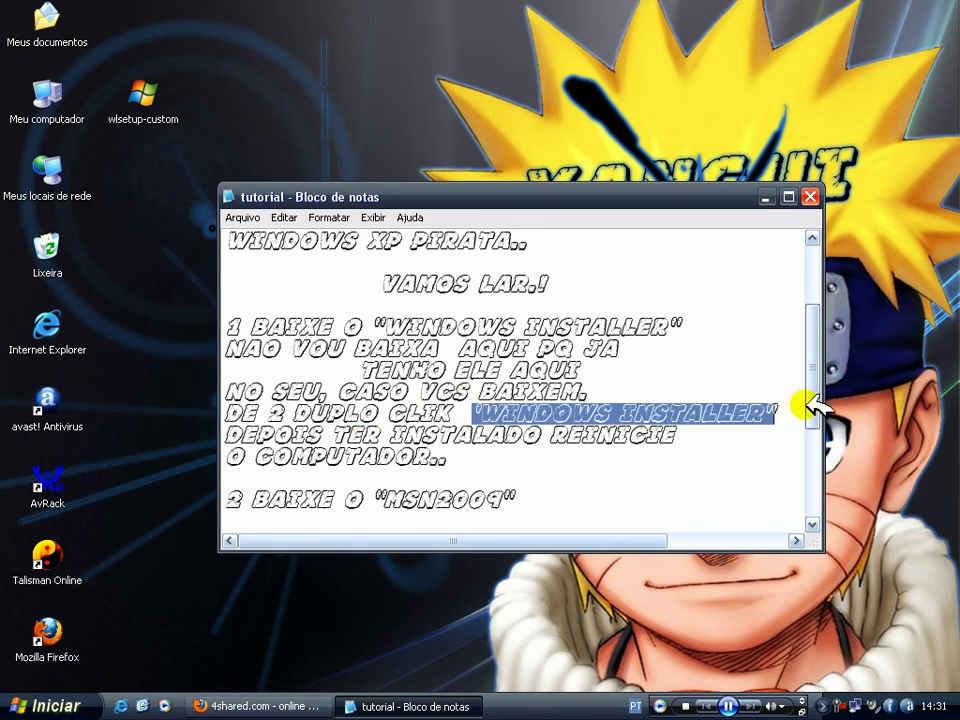
left_click(772, 197)
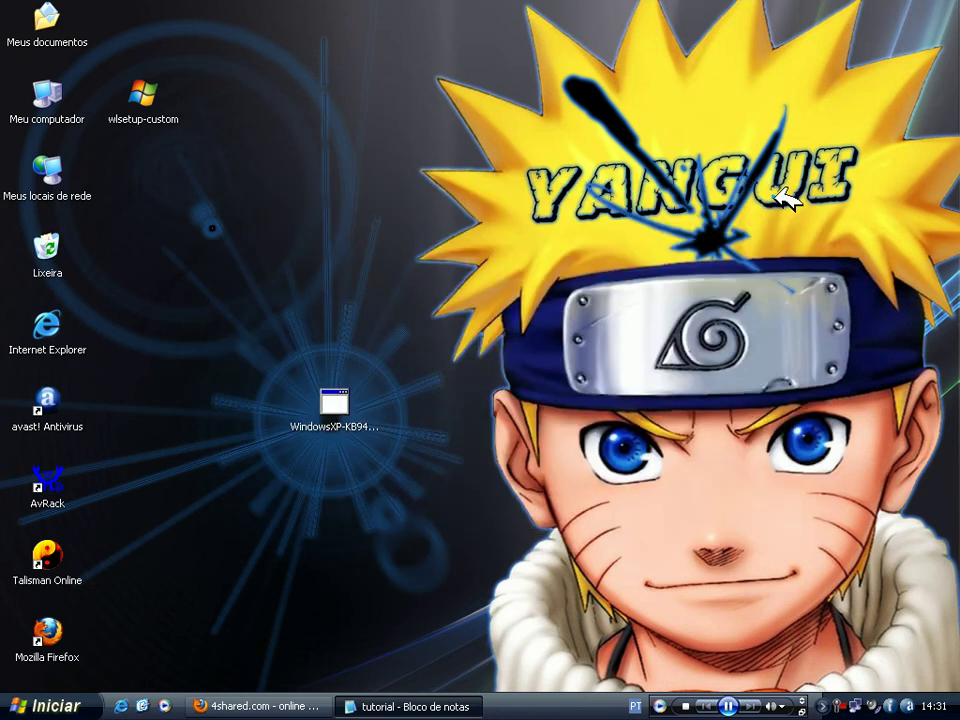
double_click(345, 414)
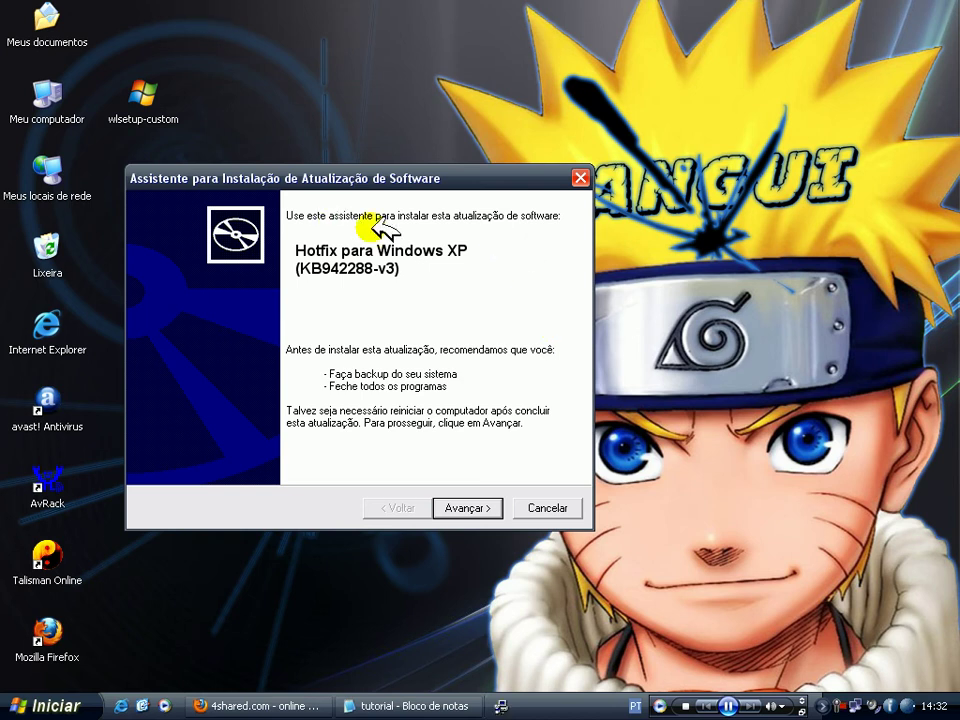
Step: Accept the Windows Installer 4.5 licence agreement with "Concordo" and start installing the KB942288-v3 hotfix
left_click_drag(383, 182, 546, 170)
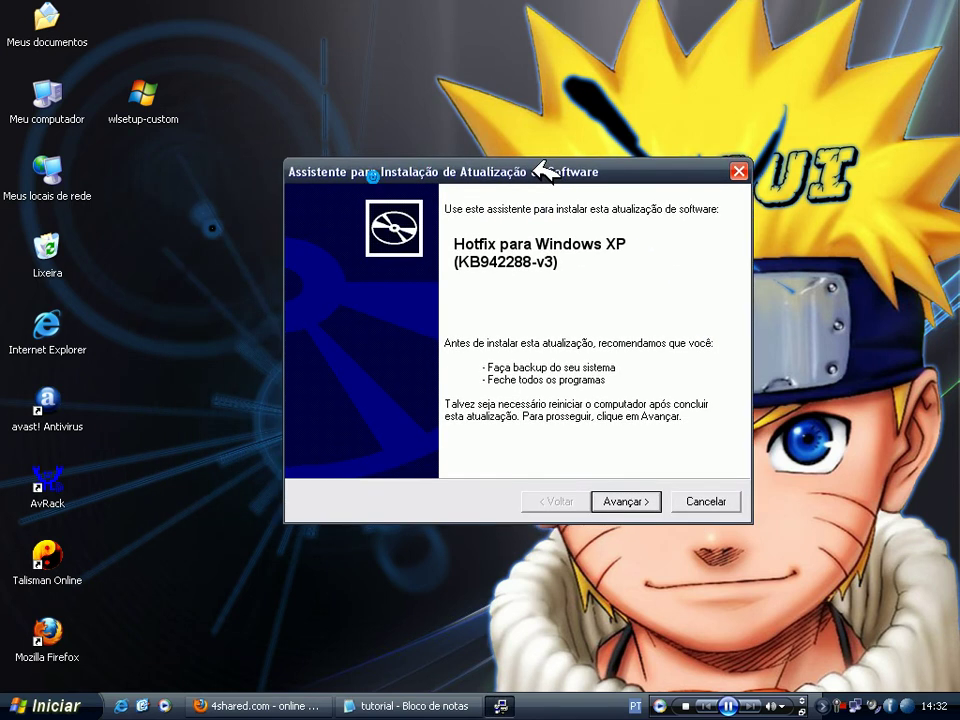
left_click(625, 501)
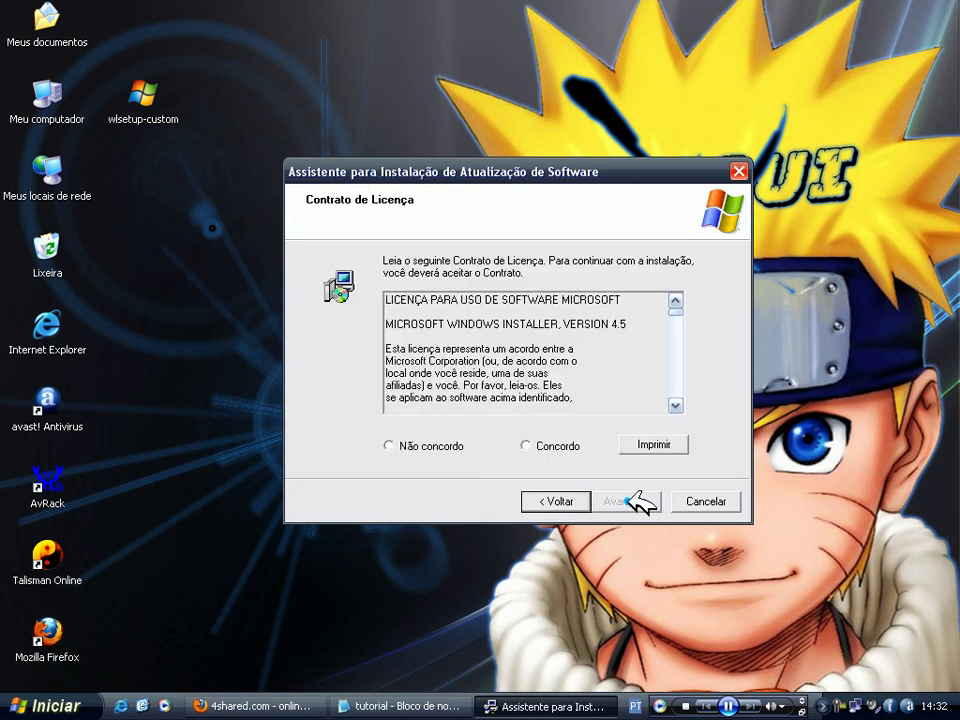
left_click(533, 445)
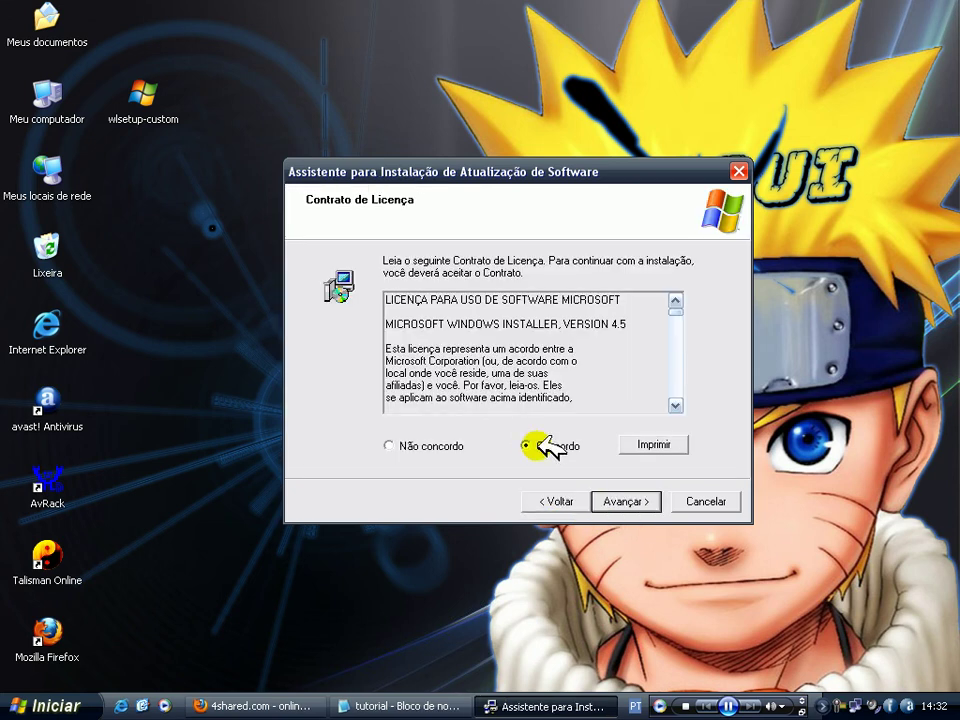
left_click(628, 497)
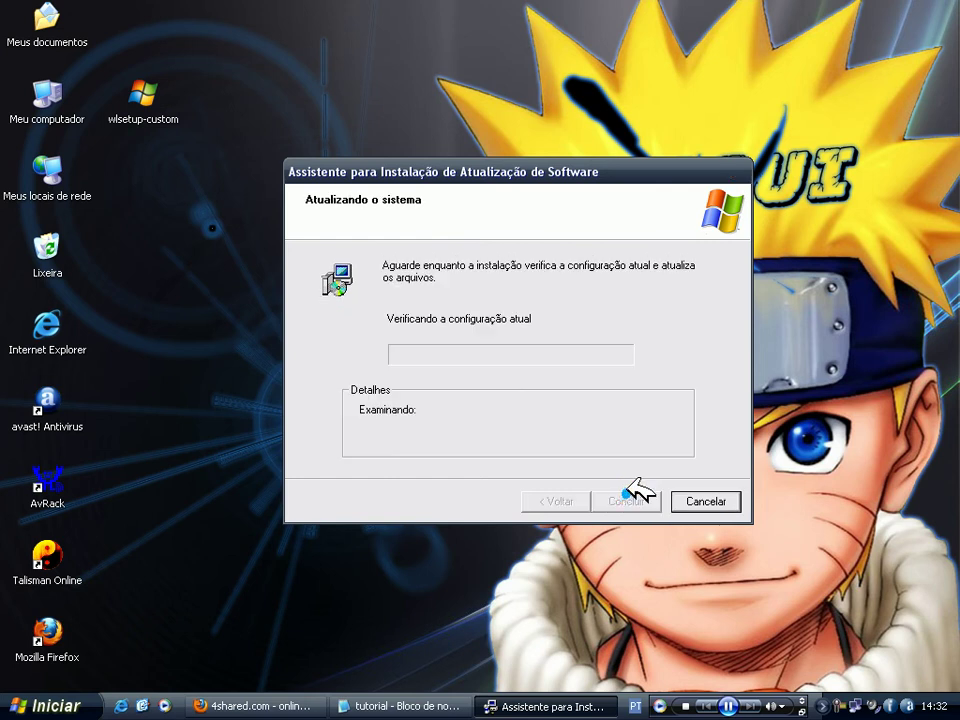
Step: Finish the hotfix installation wizard with the "Não reiniciar agora" option selected
left_click(628, 496)
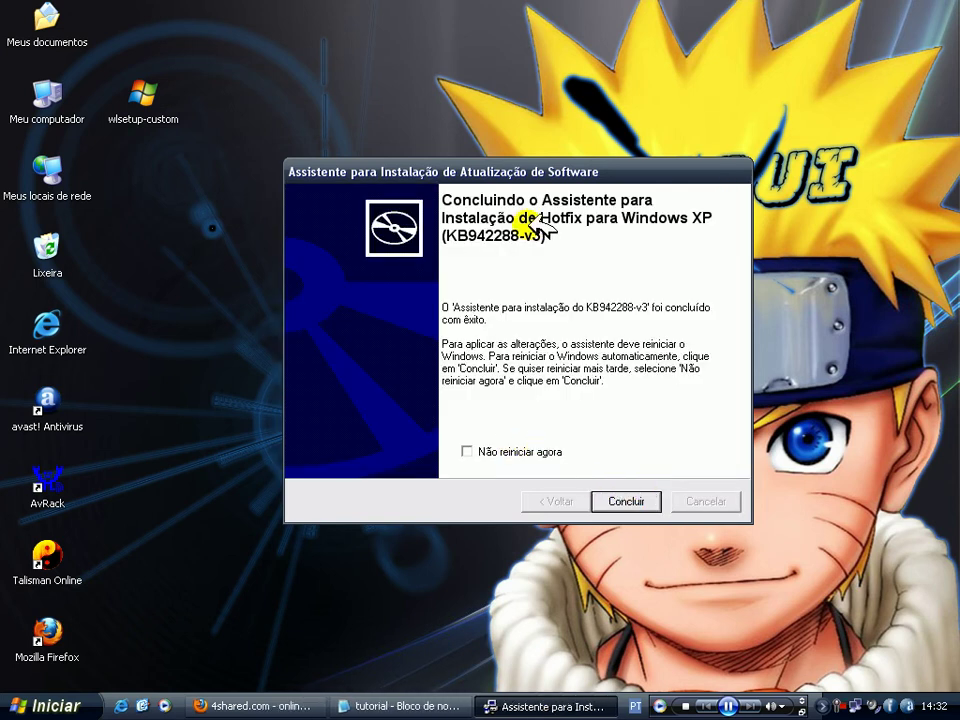
left_click(466, 450)
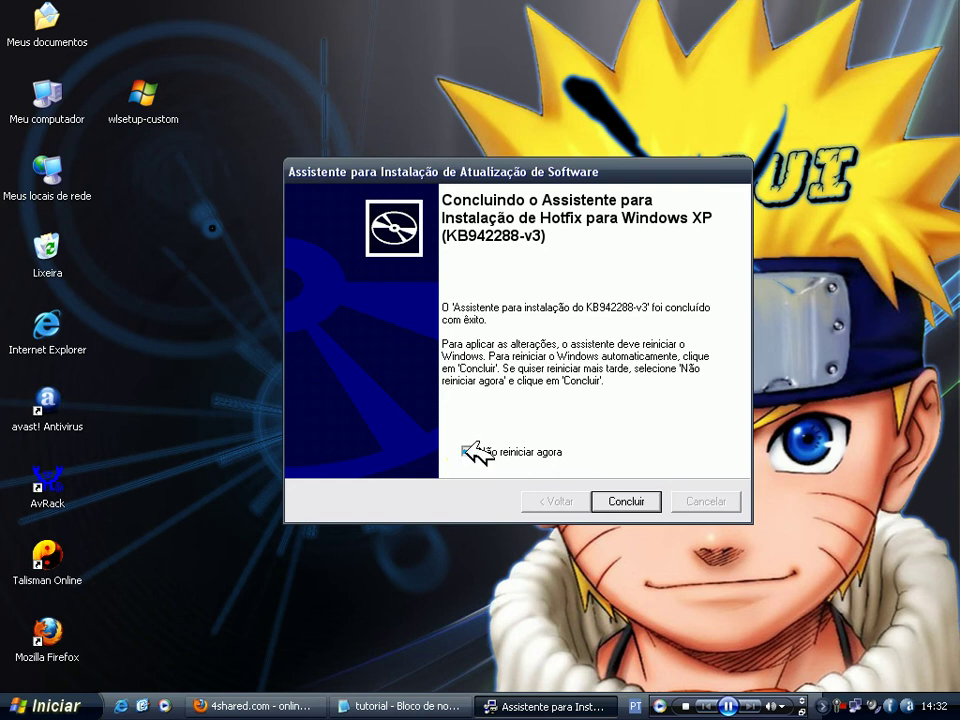
left_click(638, 499)
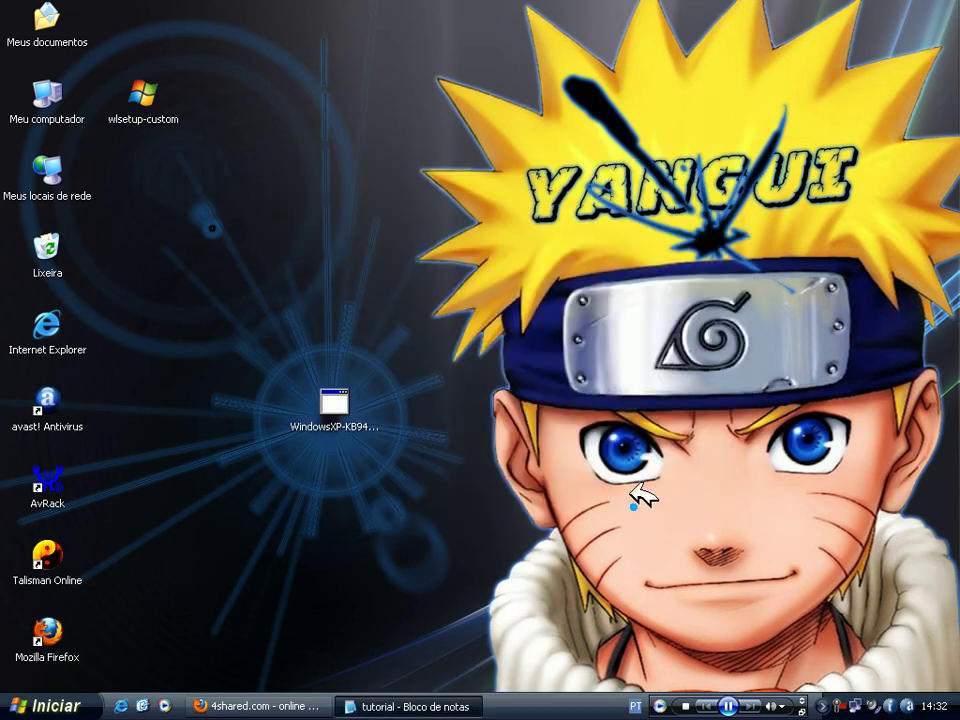
Step: Reopen the tutorial notes and read the restart instruction and step 2 about downloading "MSN2009"
left_click(400, 706)
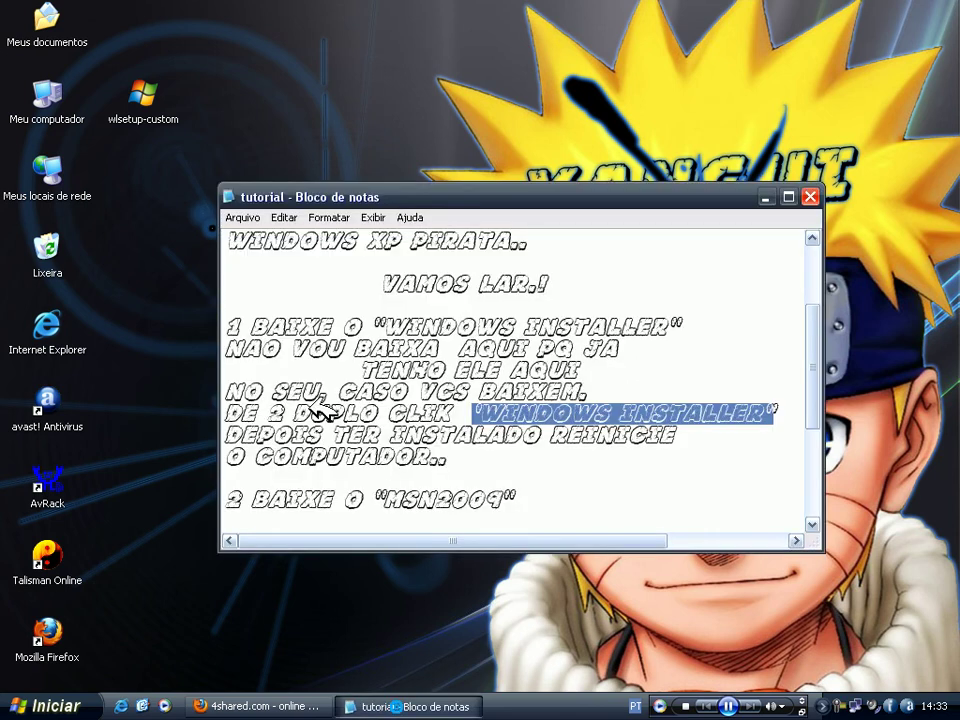
left_click(238, 432)
left_click_drag(238, 432, 446, 449)
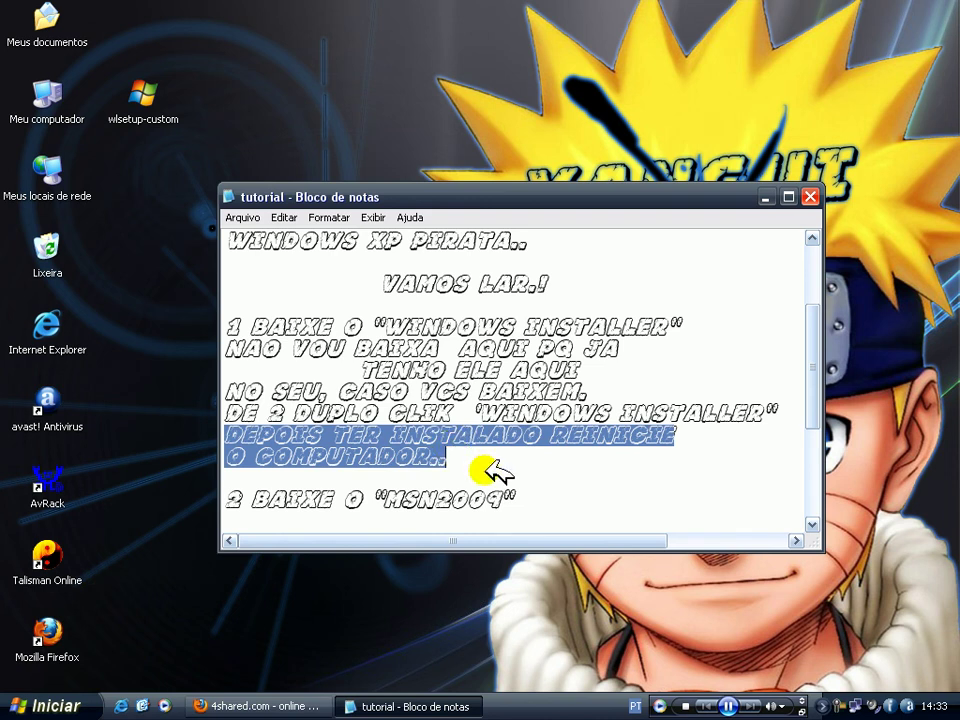
scroll(492, 470, "down", 1)
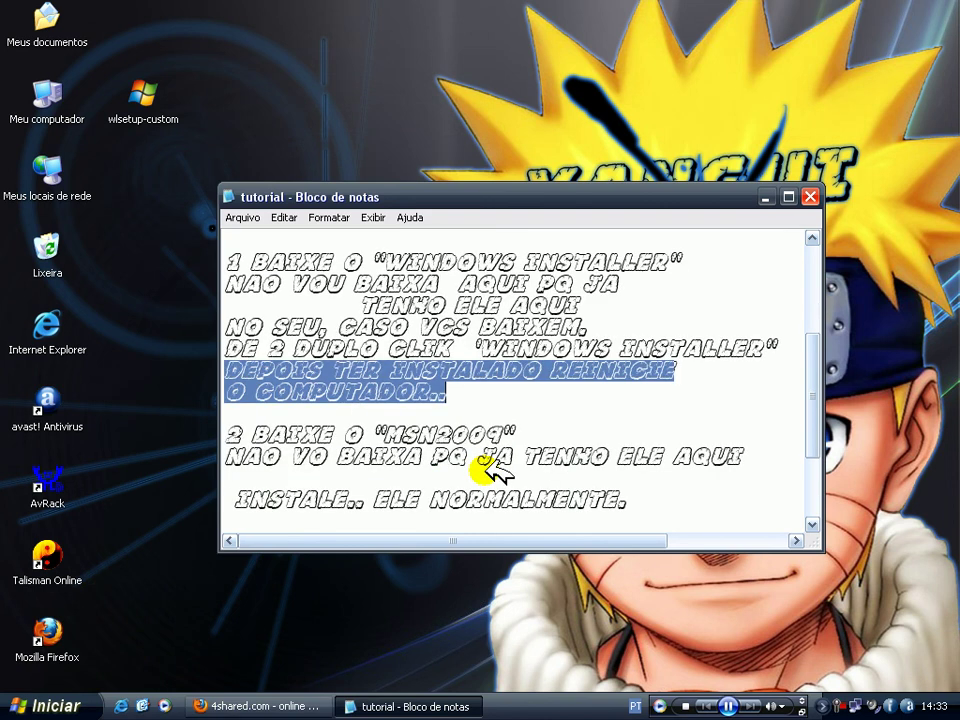
scroll(492, 470, "down", 1)
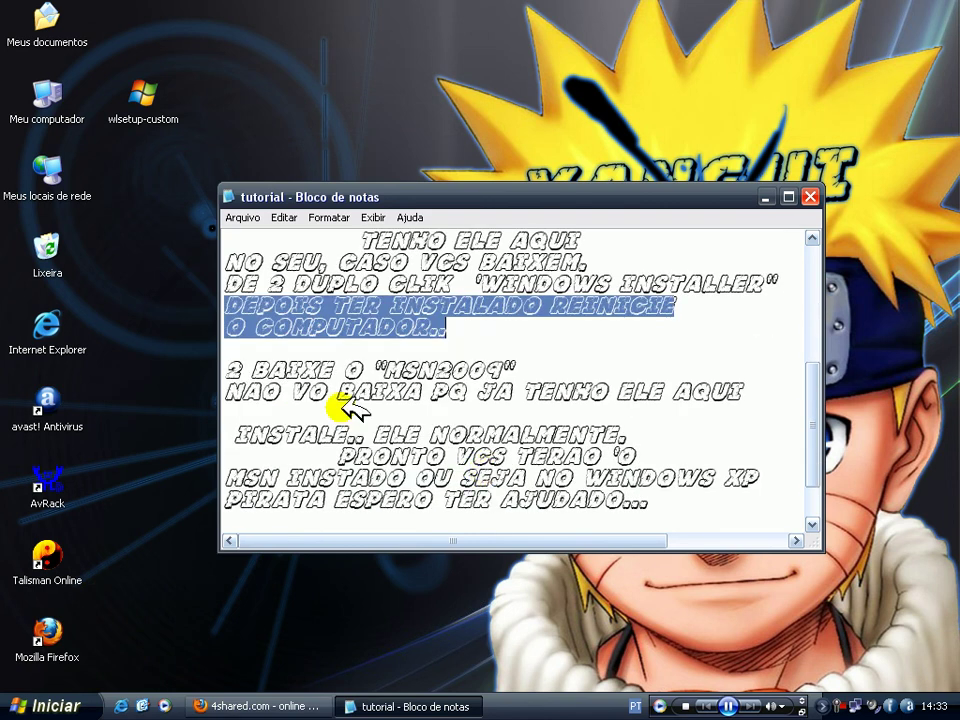
left_click(228, 362)
left_click_drag(226, 368, 566, 362)
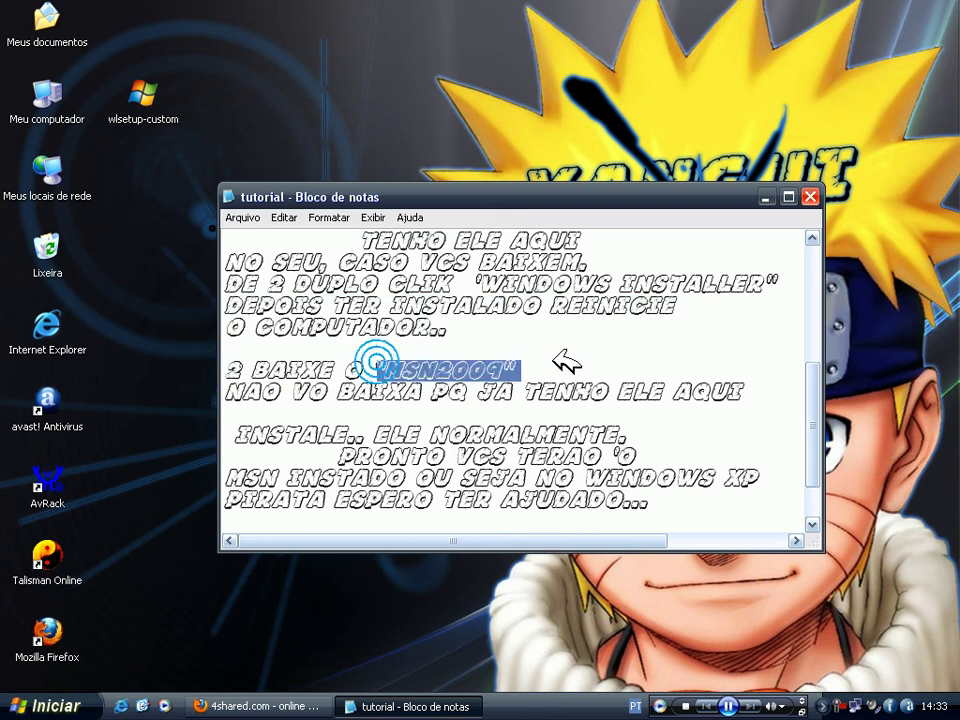
Step: Switch to Firefox to view the Windows Live Messenger download page, and return to the desktop
left_click(766, 197)
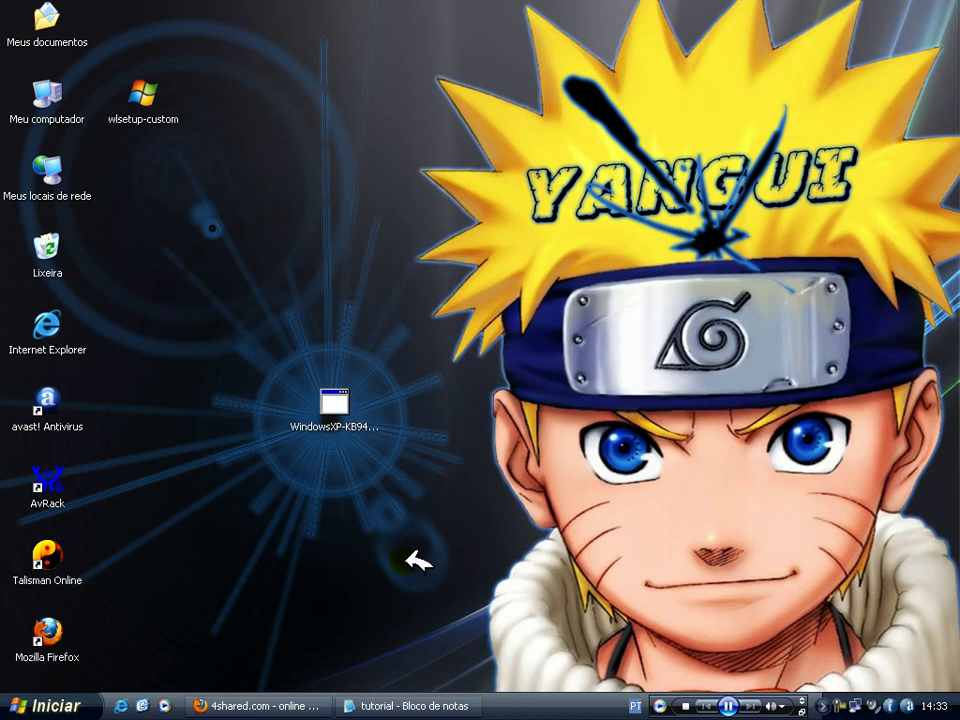
left_click(303, 706)
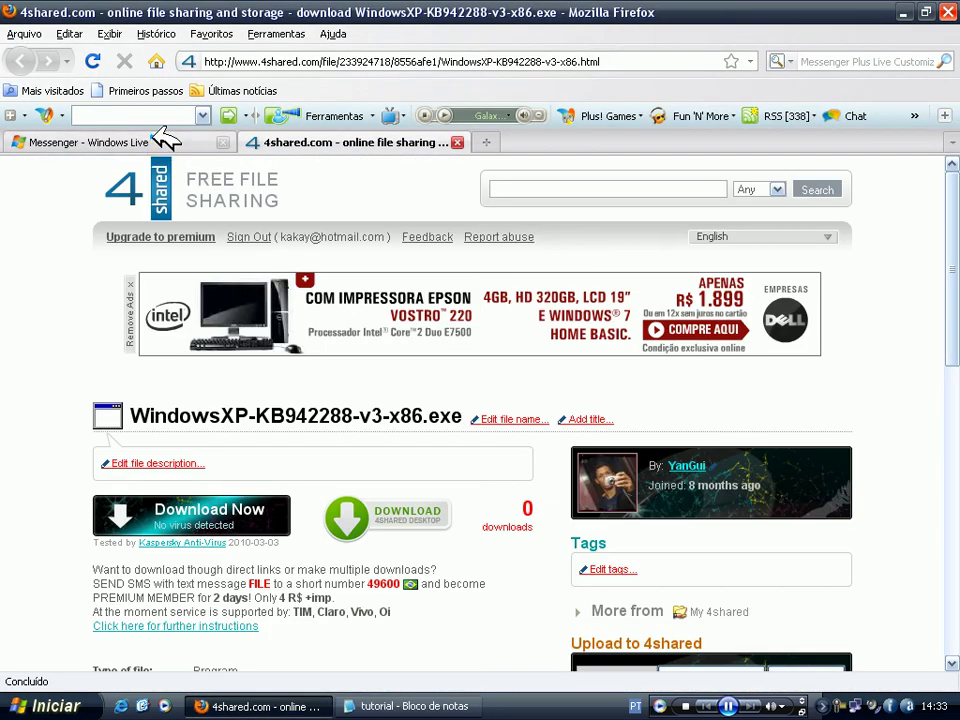
left_click(165, 141)
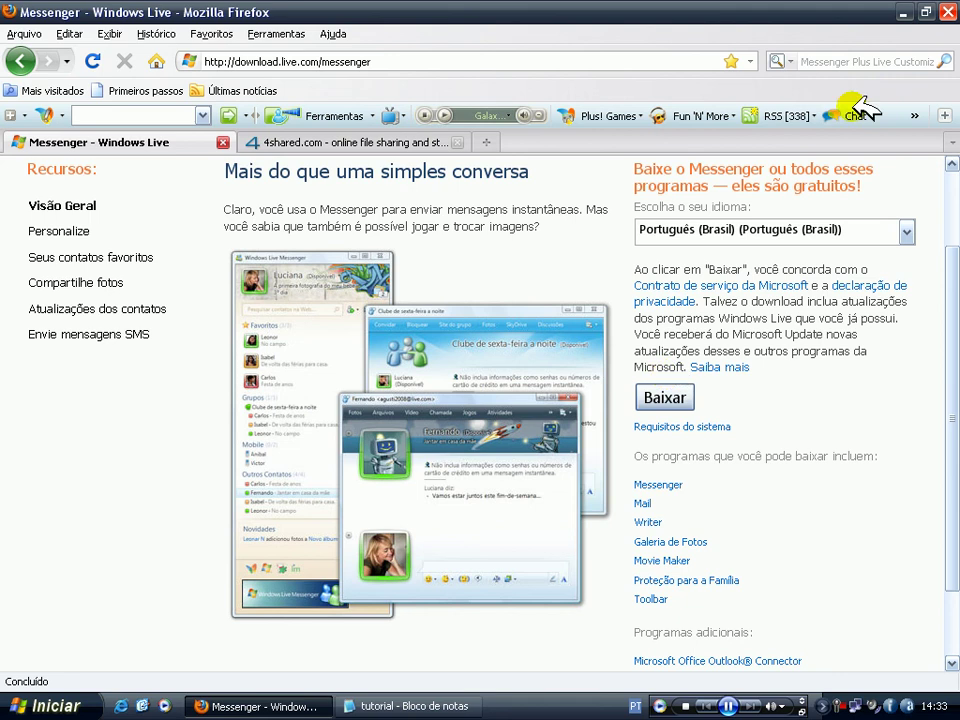
left_click(904, 12)
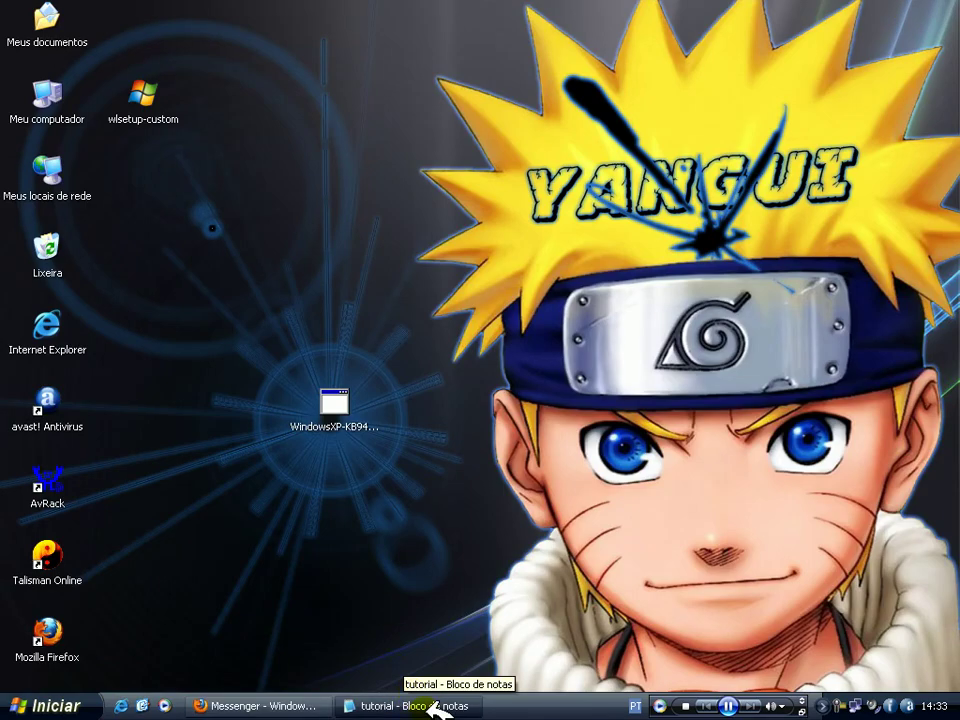
Step: Reopen the tutorial notes and read the line below step 2 about already having the MSN2009 download
left_click(432, 708)
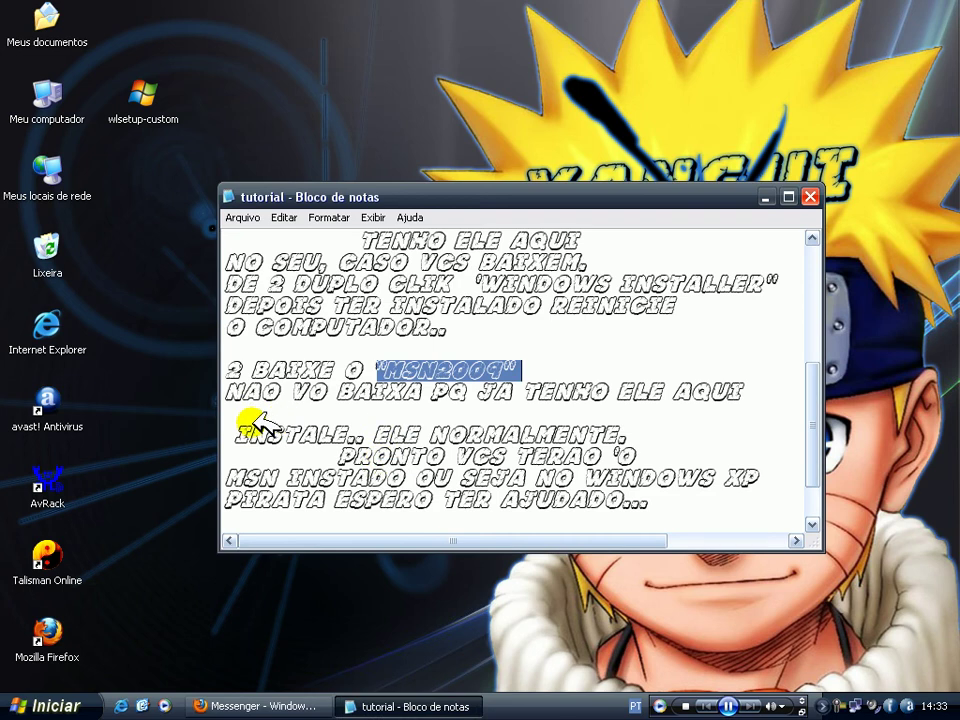
left_click_drag(228, 392, 749, 394)
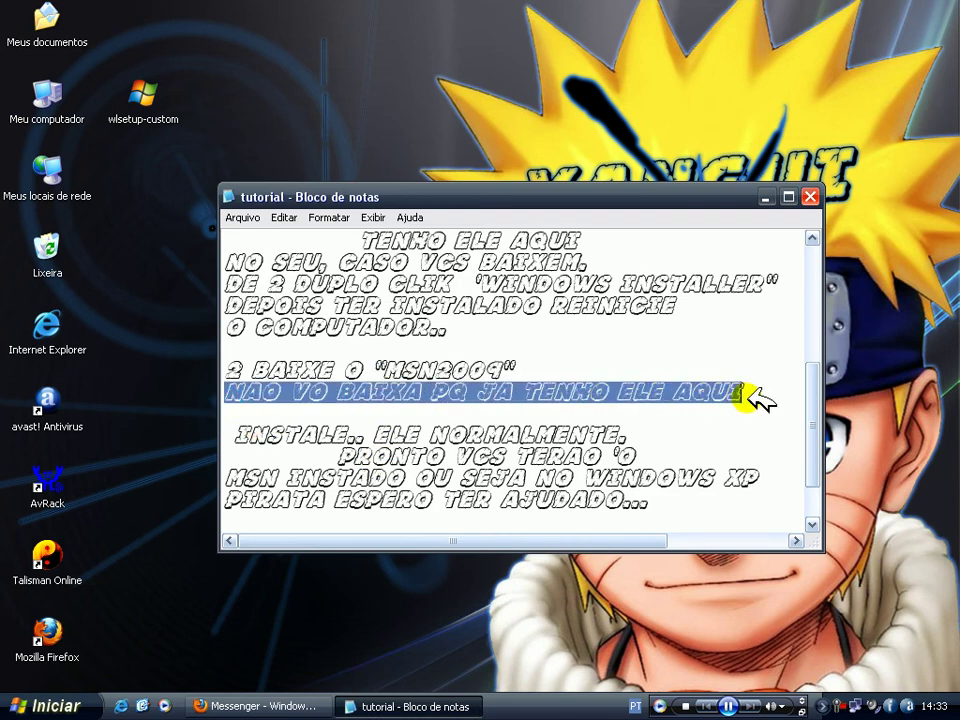
scroll(745, 396, "down", 1)
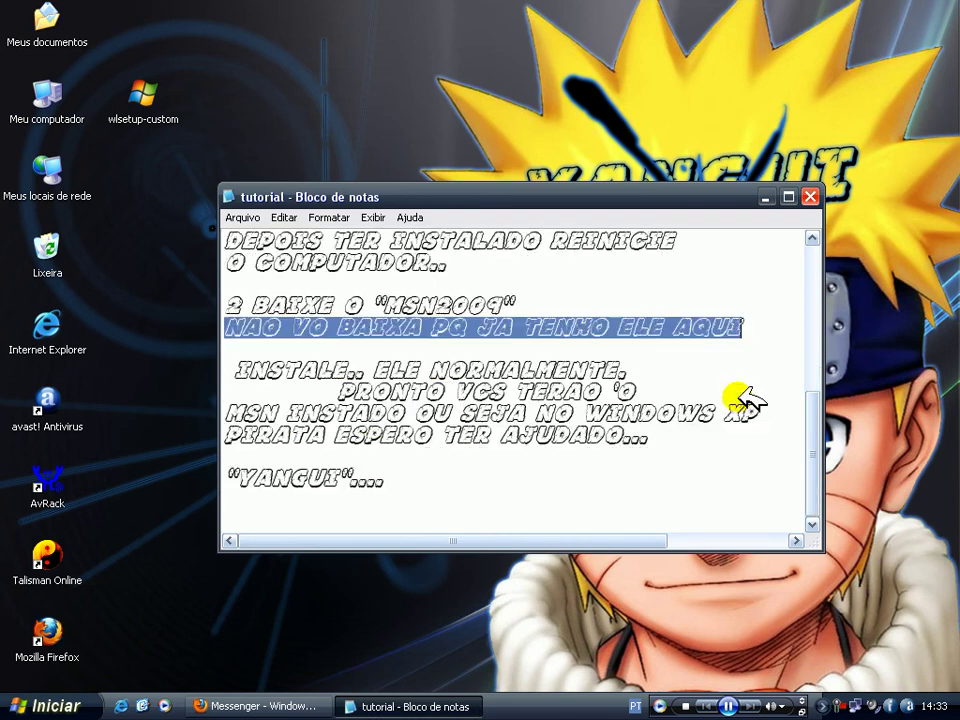
left_click(767, 197)
Step: Place wlsetup-custom beside the KB94... hotfix file on the desktop, launch it and minimize the Windows Live installer while it prepares
left_click_drag(152, 102, 232, 403)
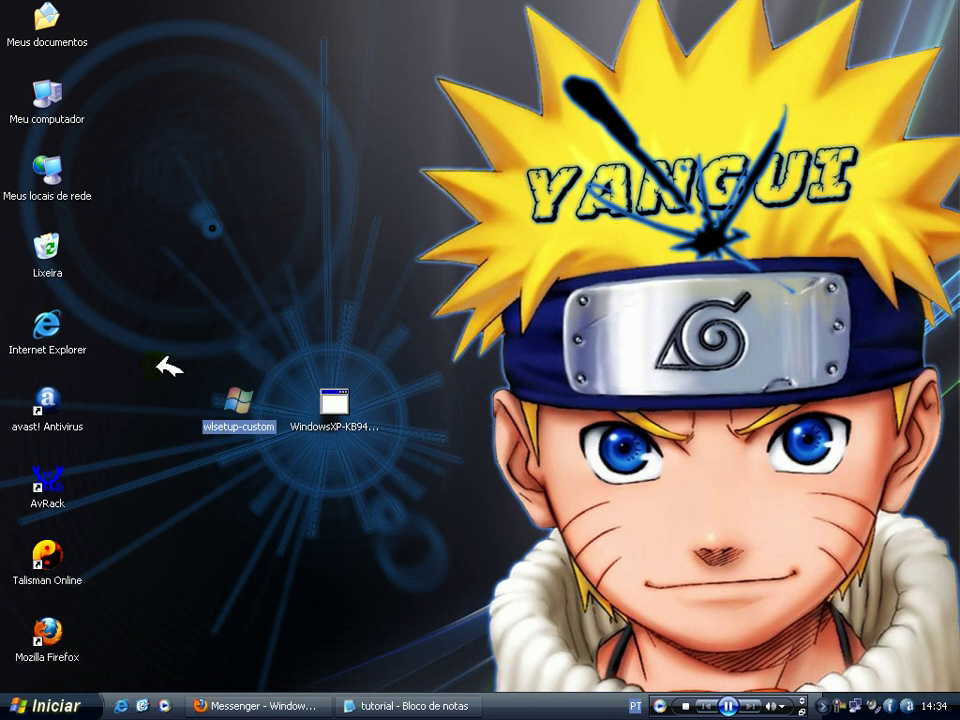
double_click(255, 424)
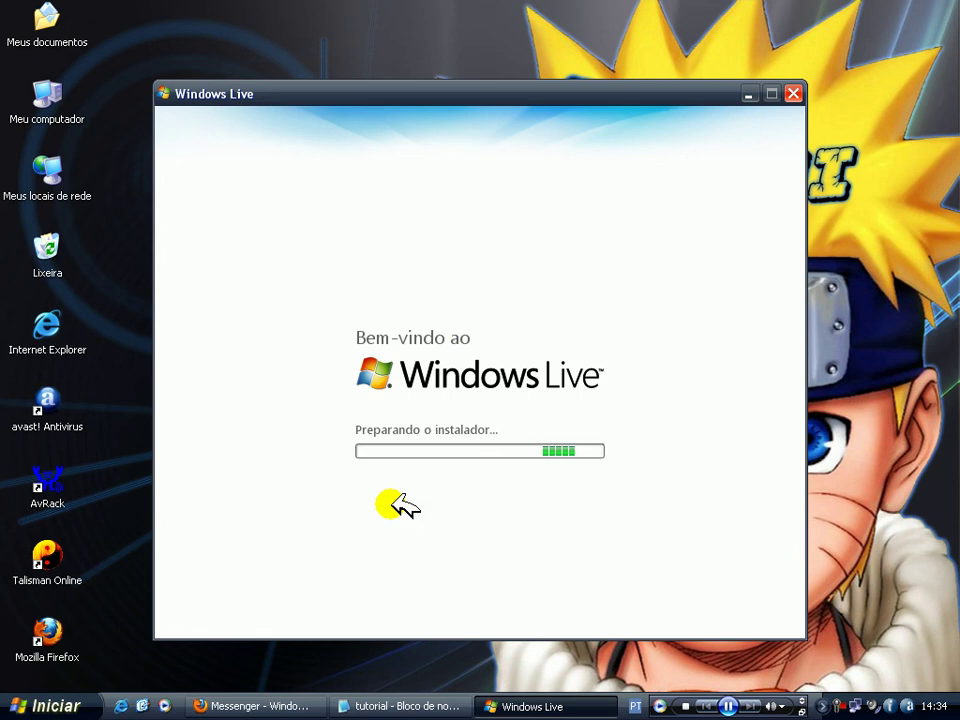
left_click(751, 94)
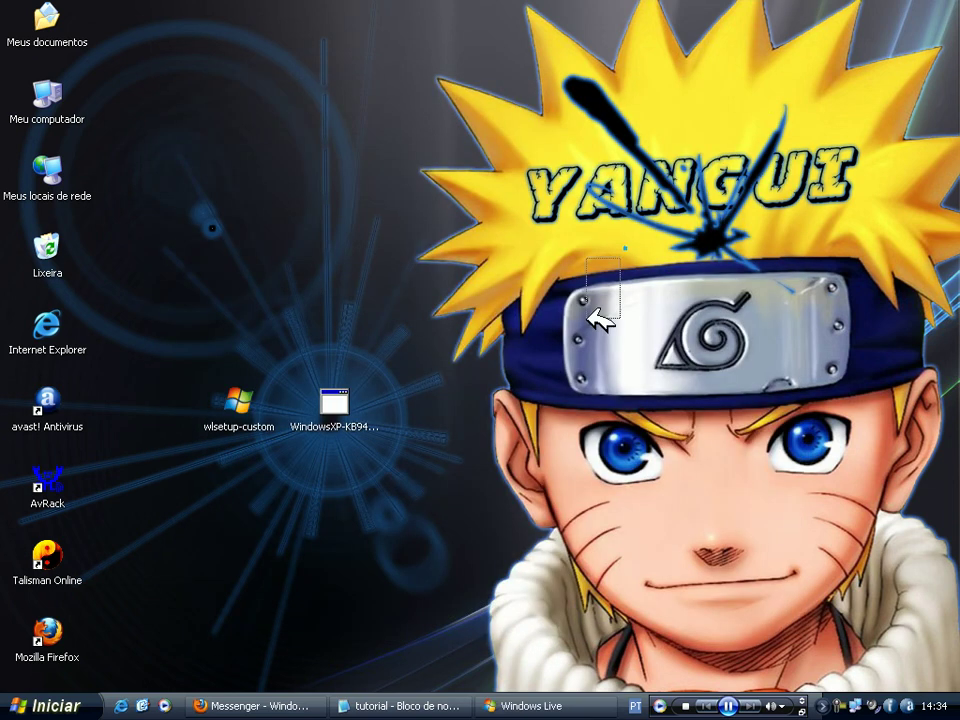
left_click_drag(418, 500, 467, 471)
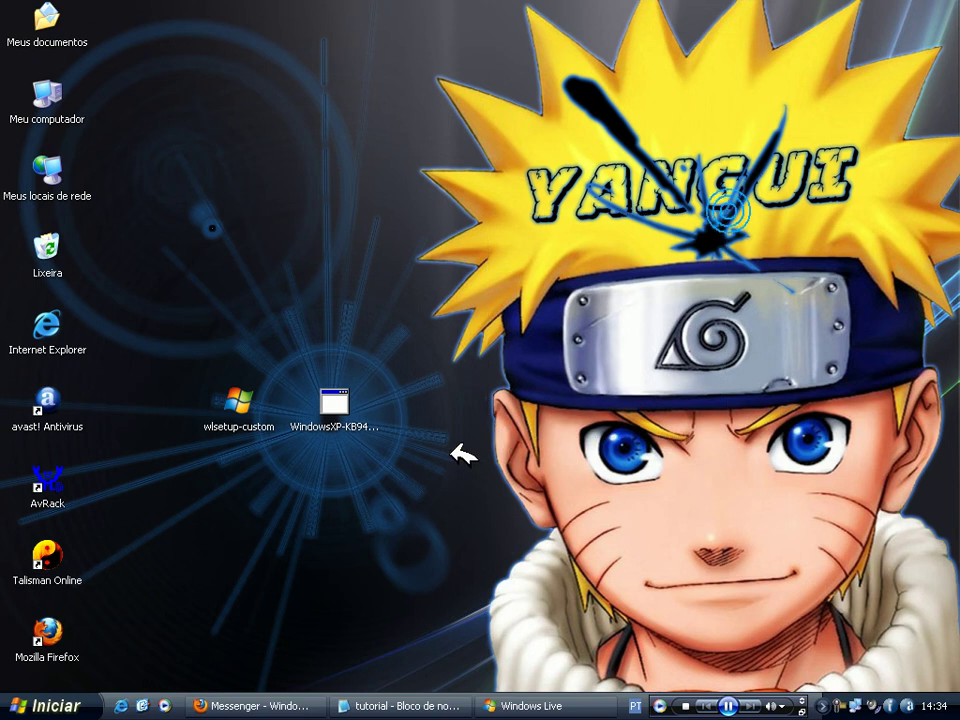
right_click(466, 450)
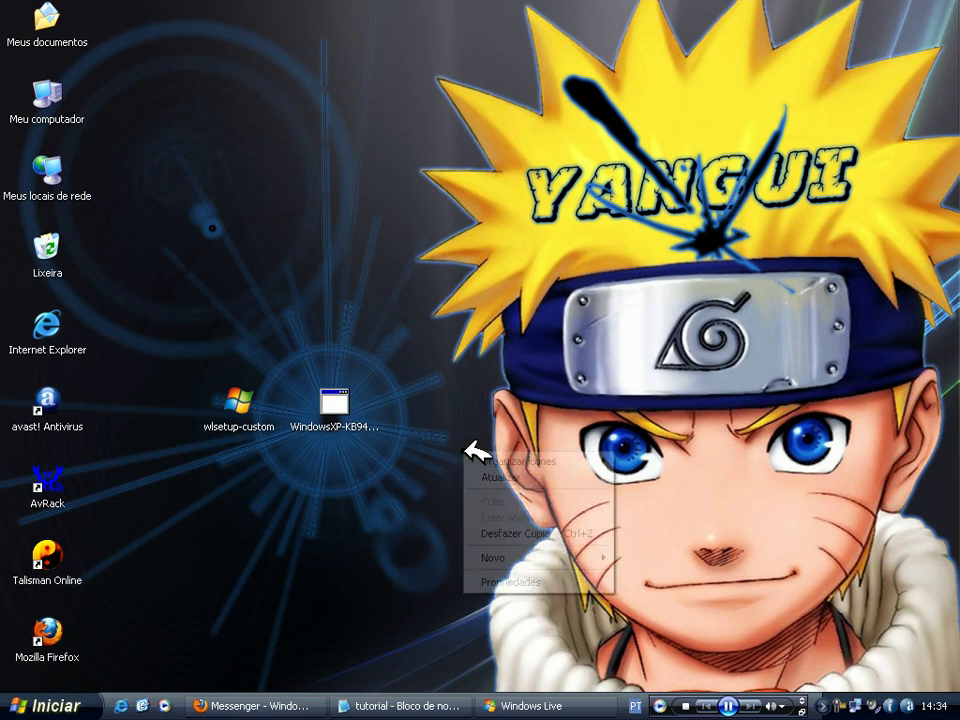
left_click(488, 475)
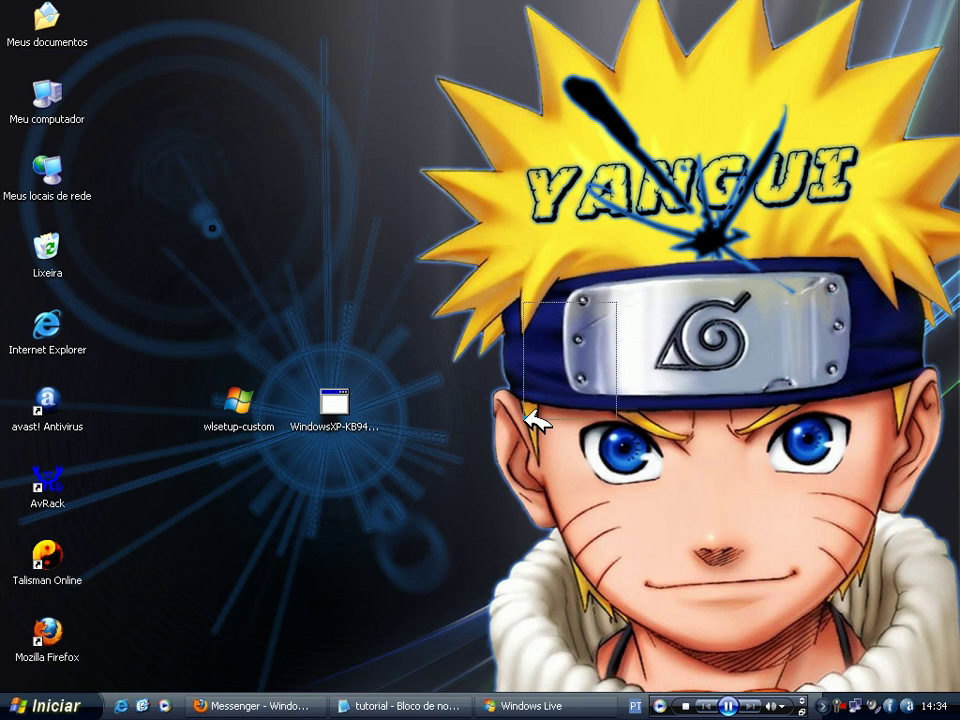
left_click_drag(466, 511, 616, 386)
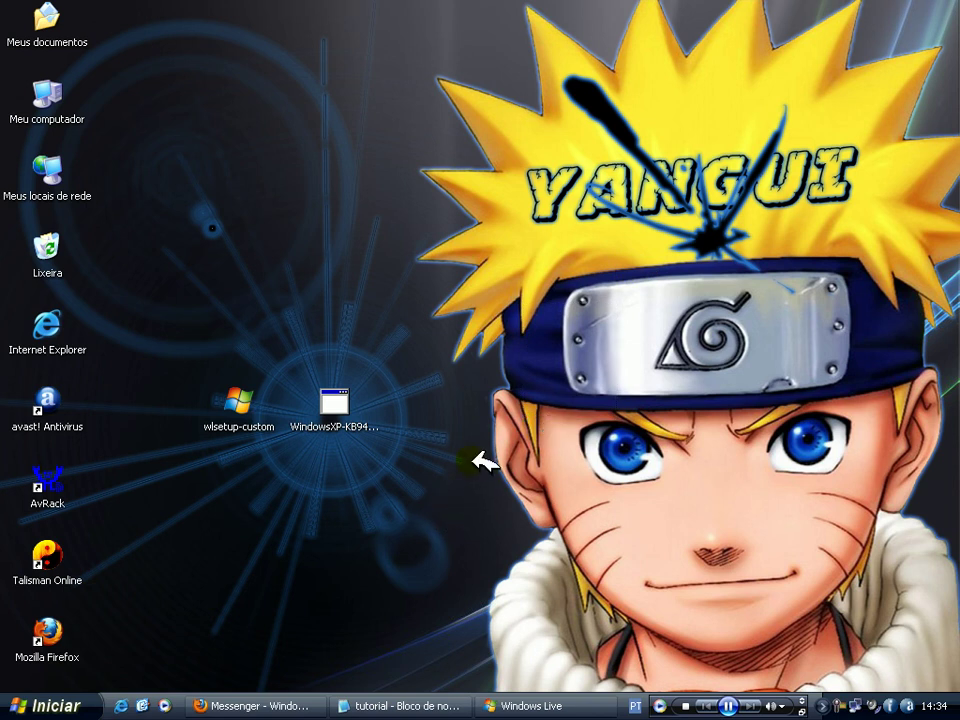
Step: Restore the Windows Live installer, start the installation with only Messenger selected, and minimize the installer
left_click(535, 705)
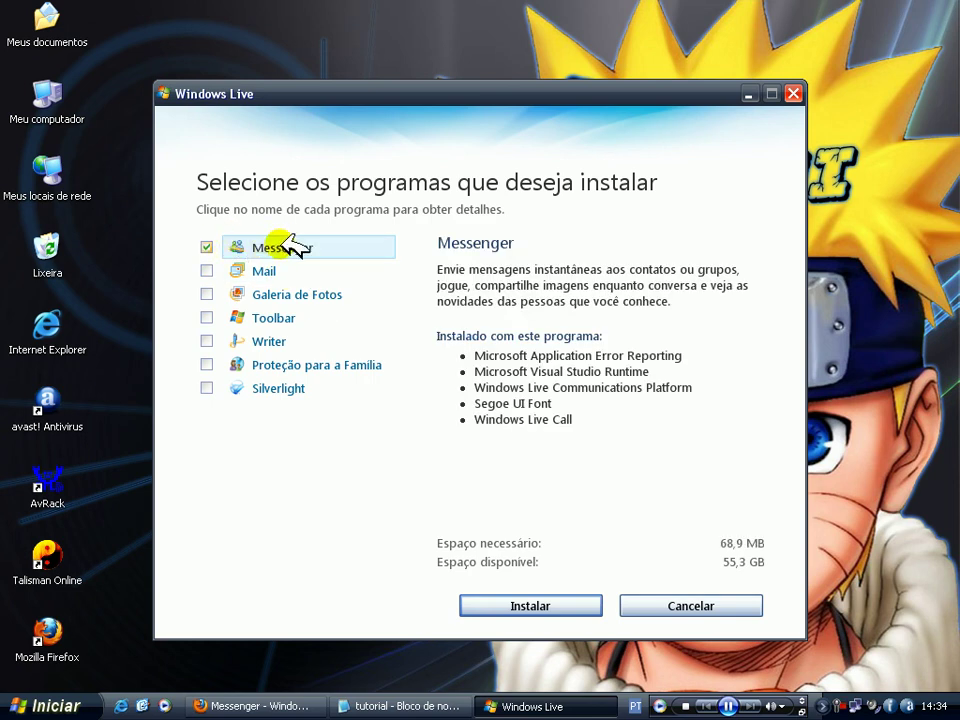
left_click(540, 607)
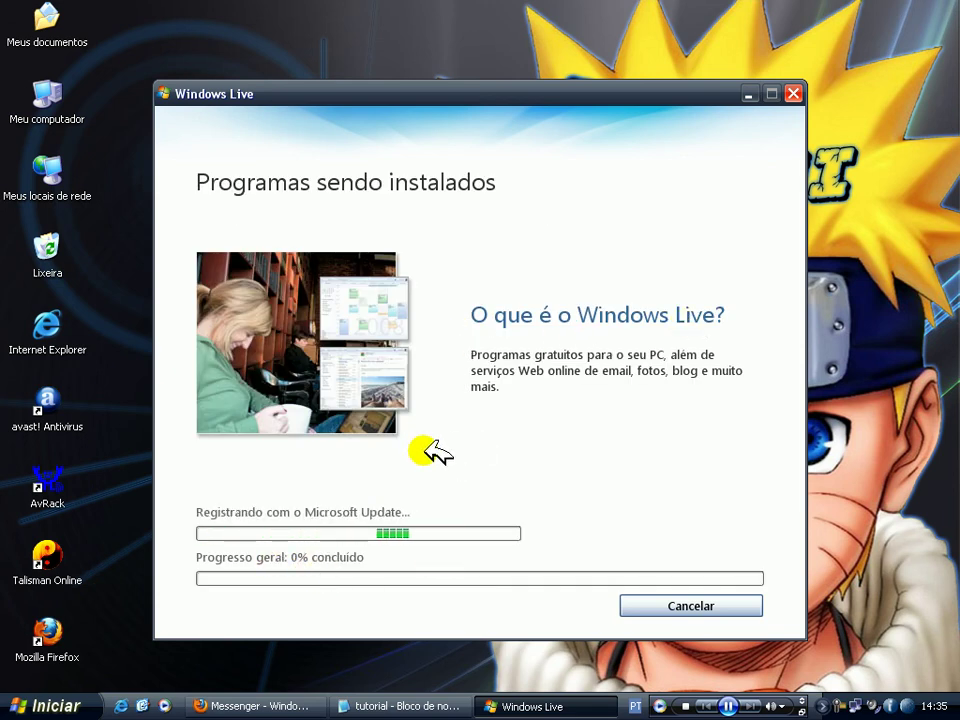
left_click(752, 94)
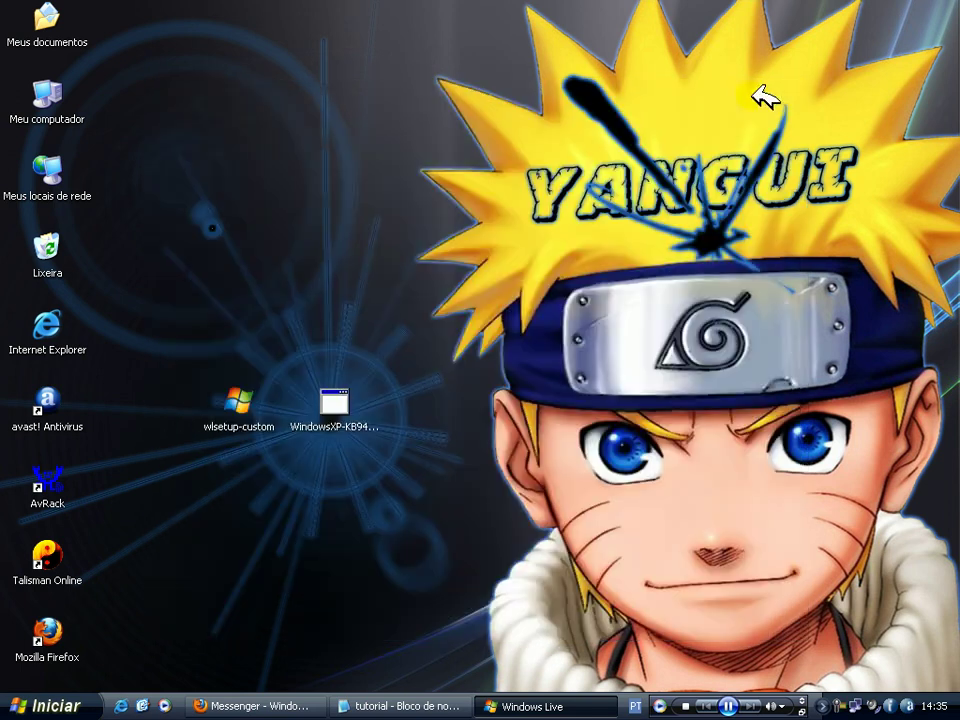
Step: Reopen the tutorial notes and read the closing lines, from "INSTALE.. ELE NORMALMENTE" through the signature
left_click(420, 706)
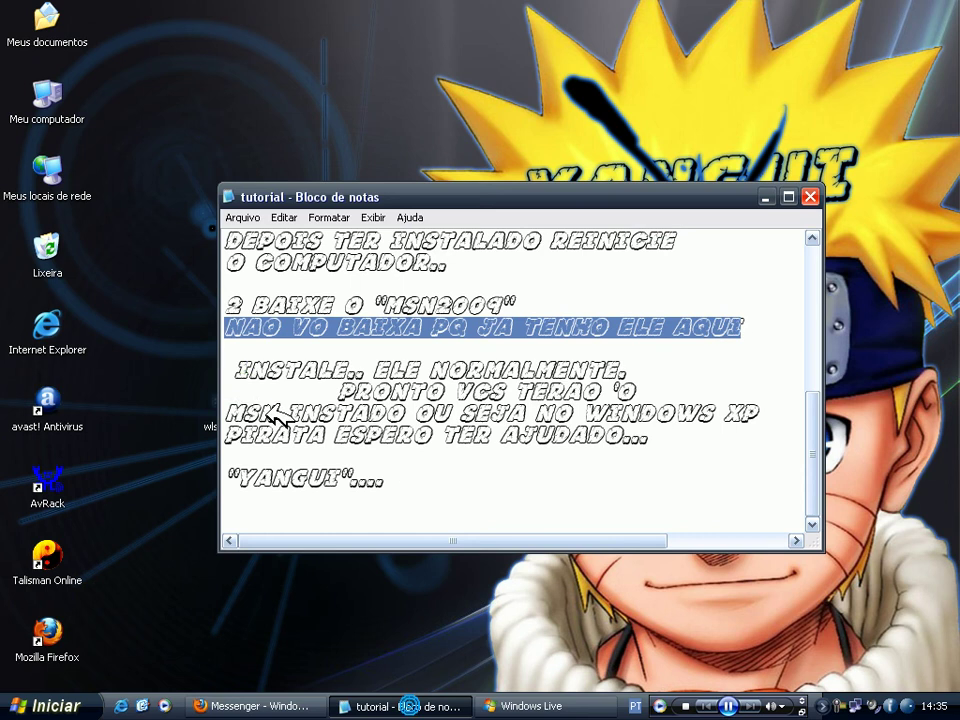
left_click_drag(238, 362, 636, 368)
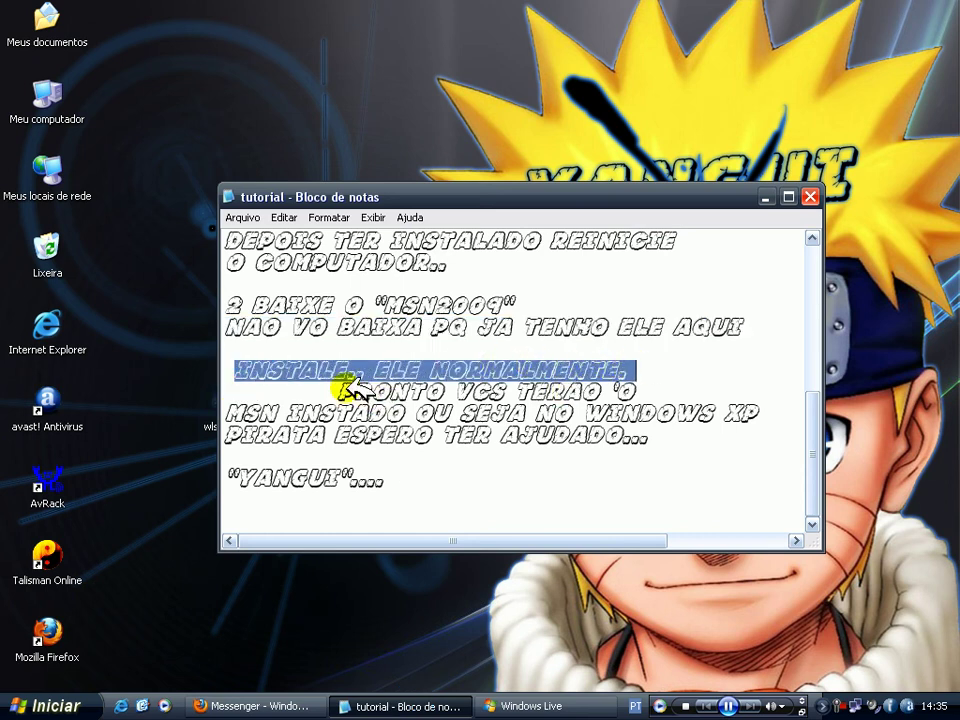
left_click_drag(338, 392, 632, 393)
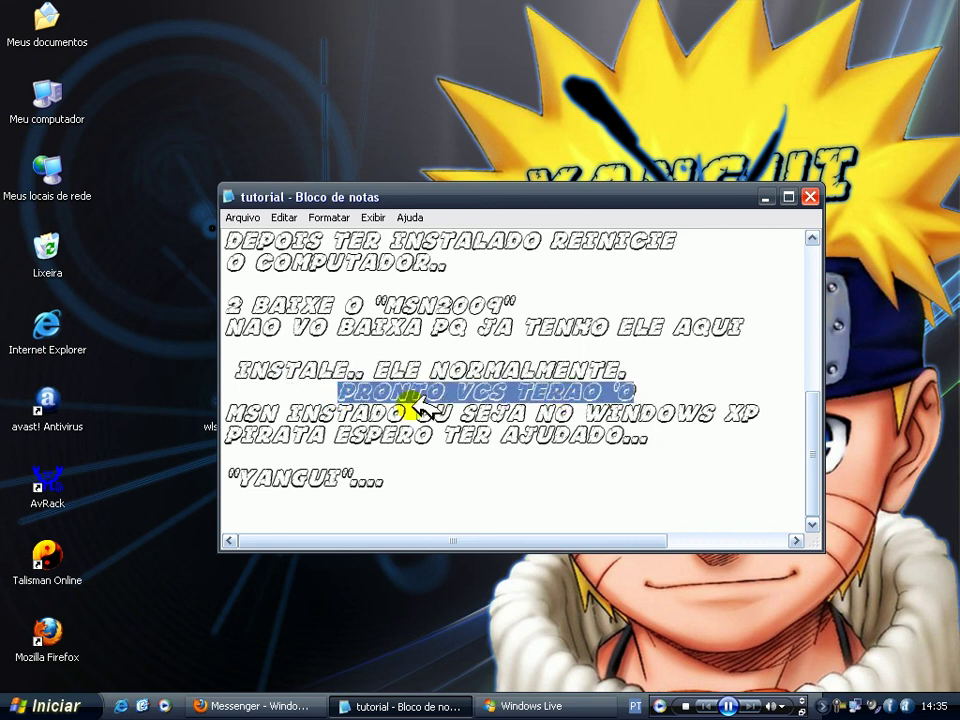
left_click_drag(232, 413, 757, 410)
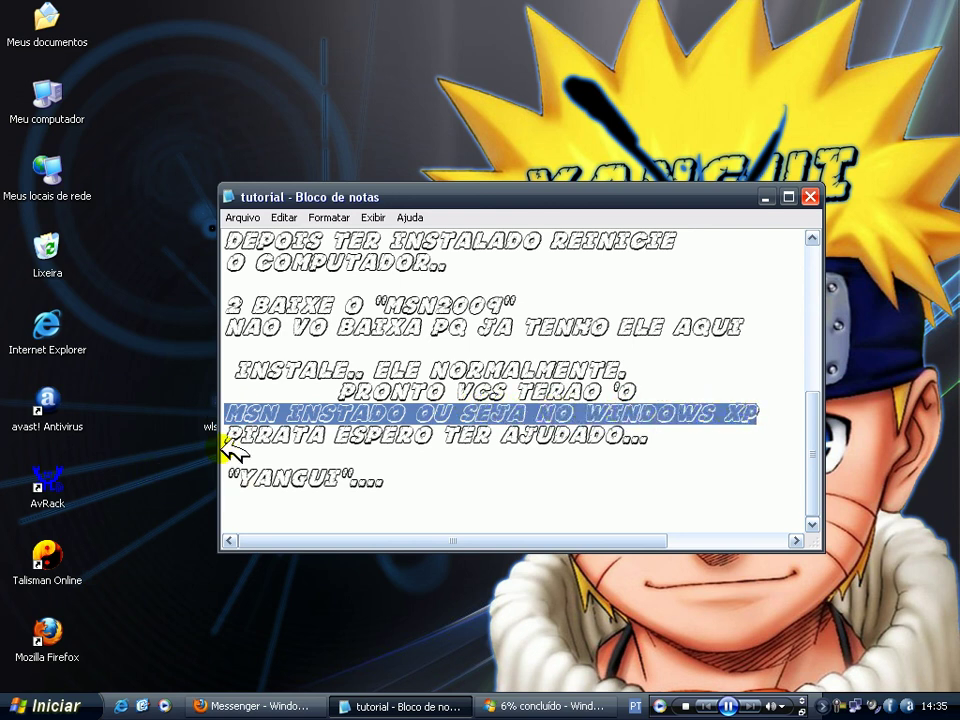
left_click_drag(232, 437, 671, 444)
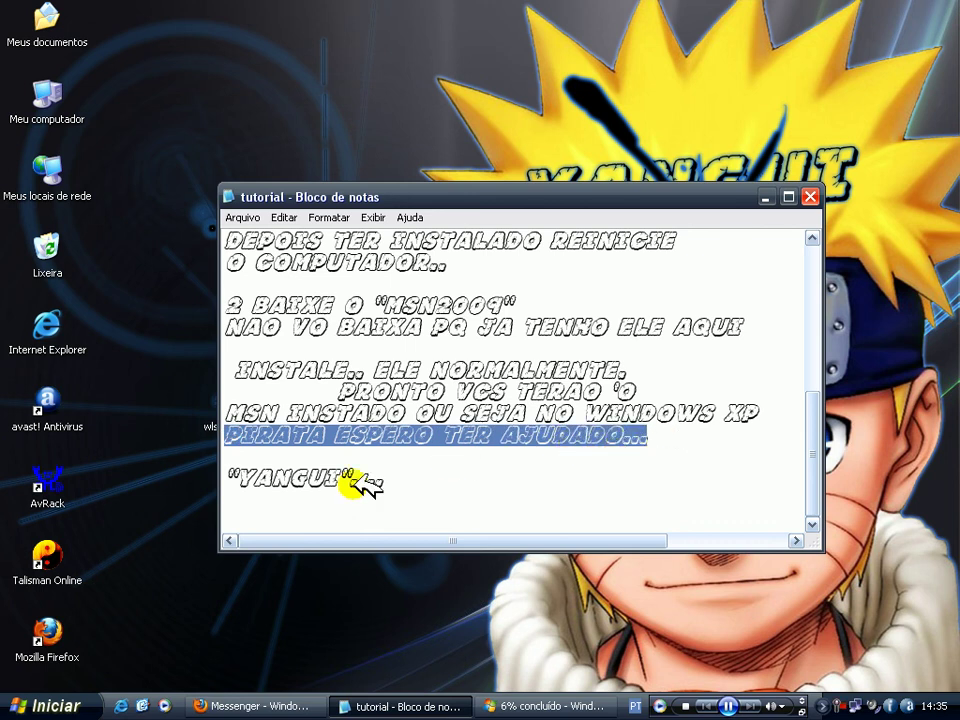
left_click_drag(225, 478, 420, 482)
Step: Add "AE GALERA ESPERO TE LO AJUDADO ATE APROXIMA VIDEO AULA" after the signature and "FUII..." on a new line, and minimize the notes
left_click(411, 475)
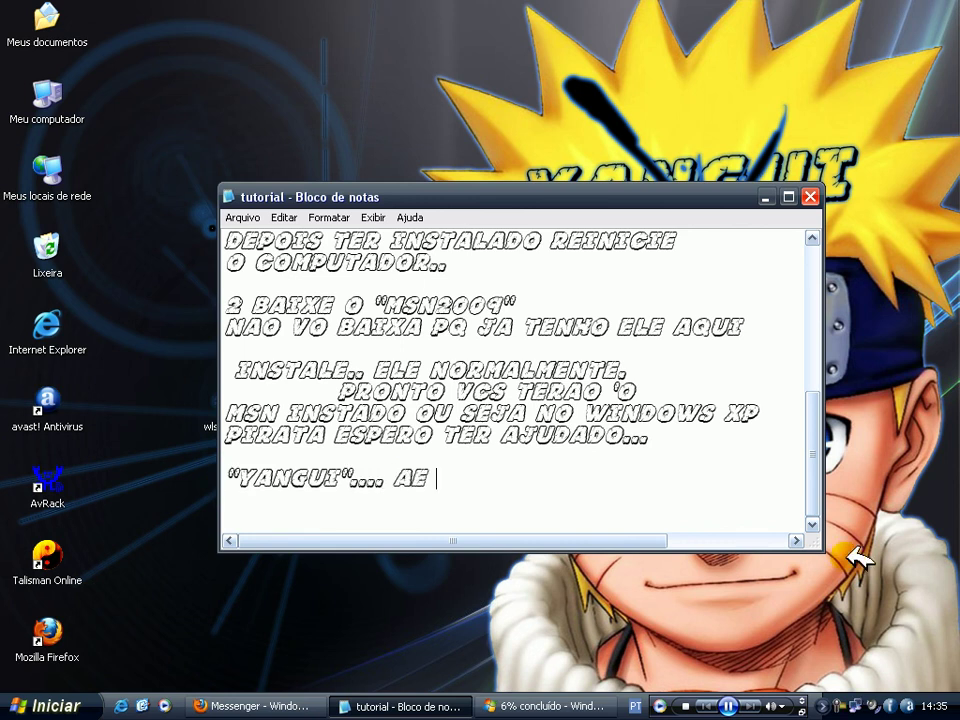
type("GALERA ESPERO TE")
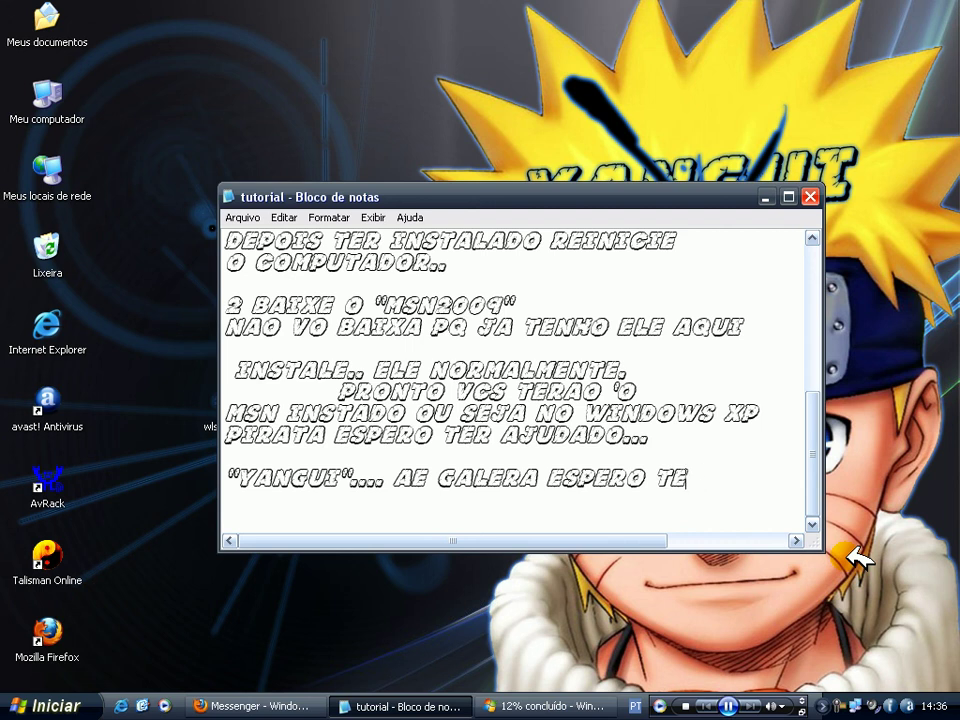
type("LO ")
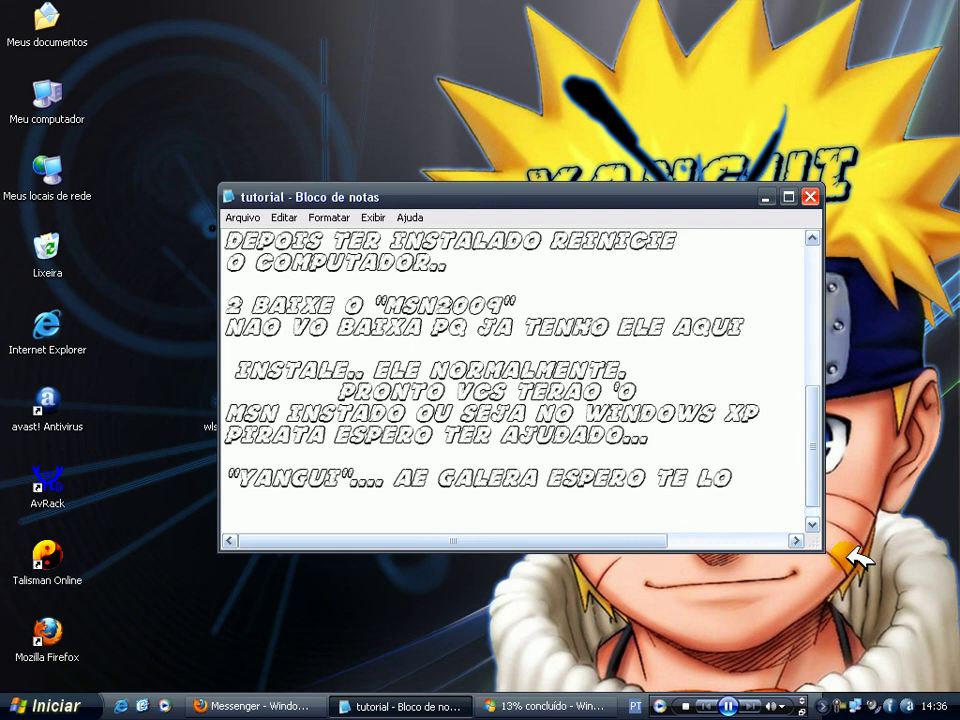
type("AJUDADO")
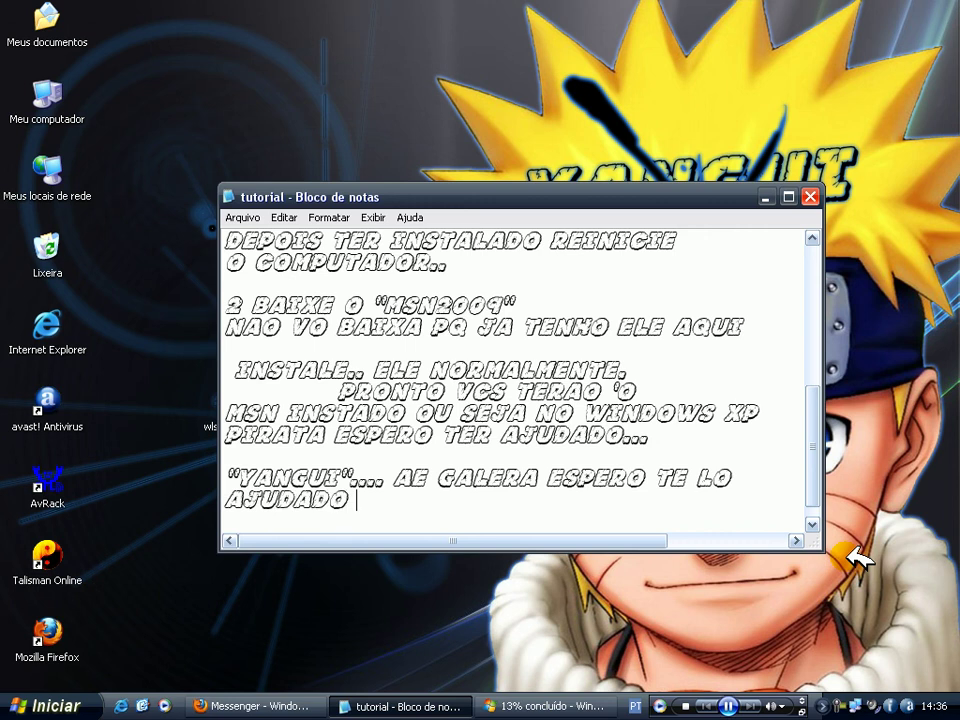
type(" ATE  APR")
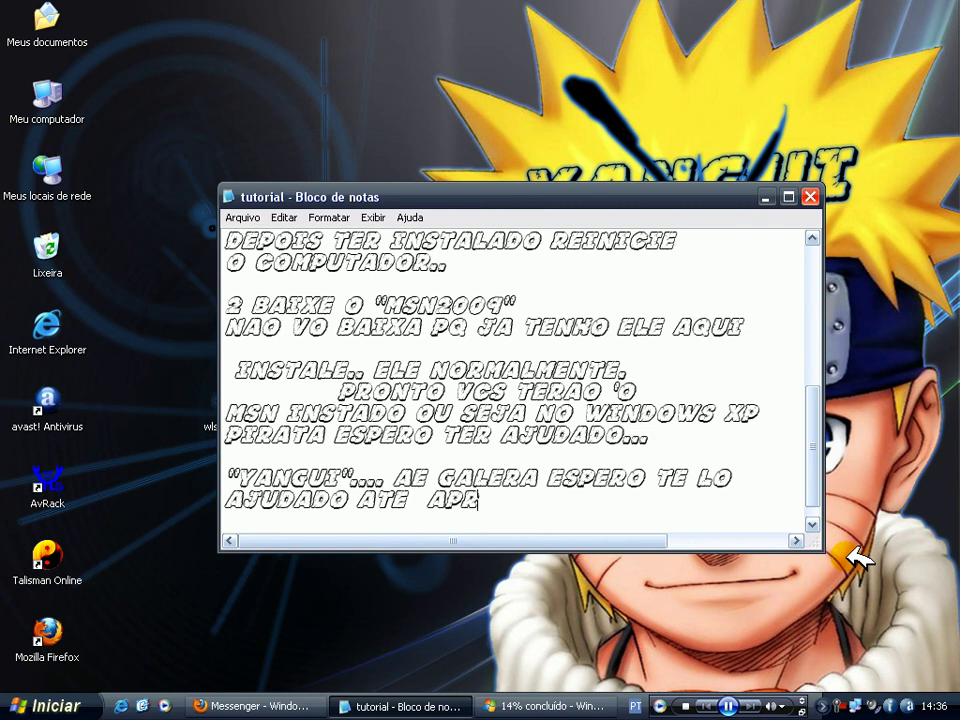
type("OXIMA VIDEO AULA")
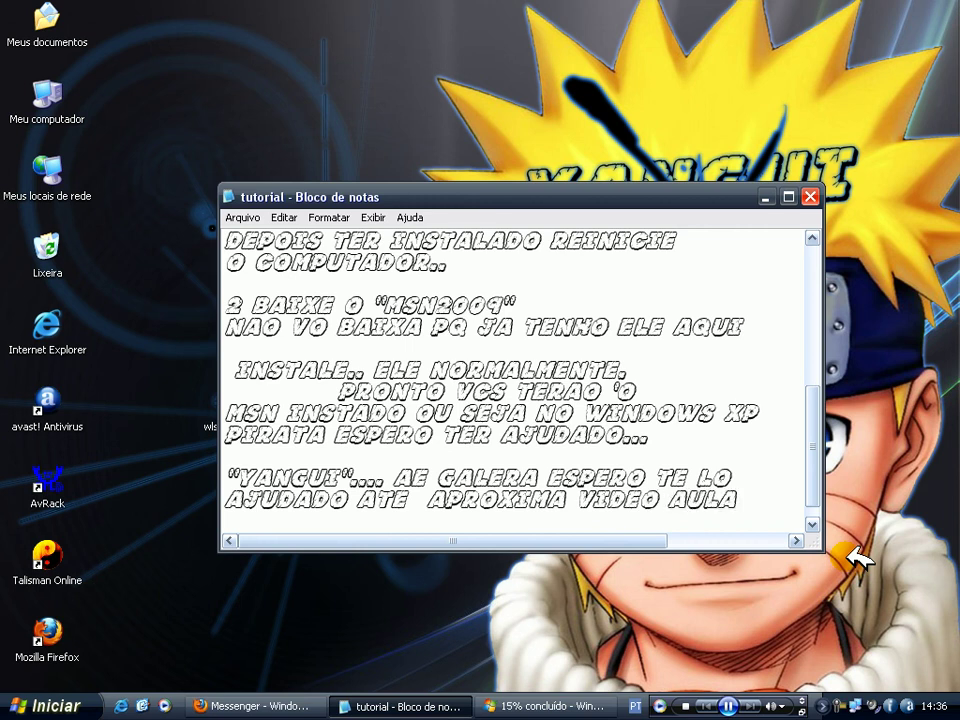
key("Return")
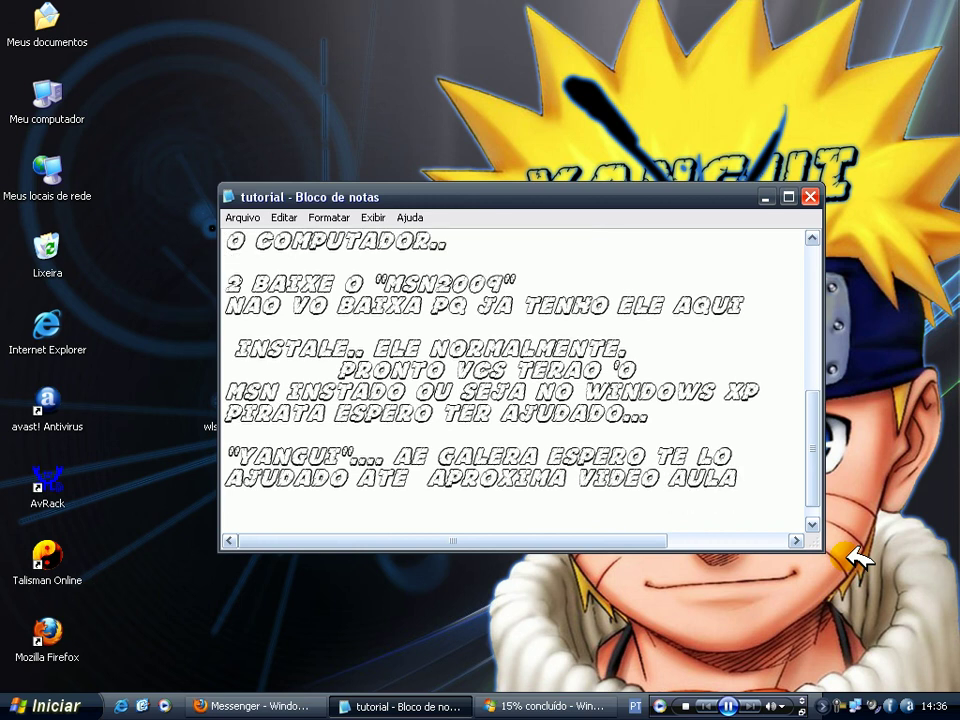
type("FUII...")
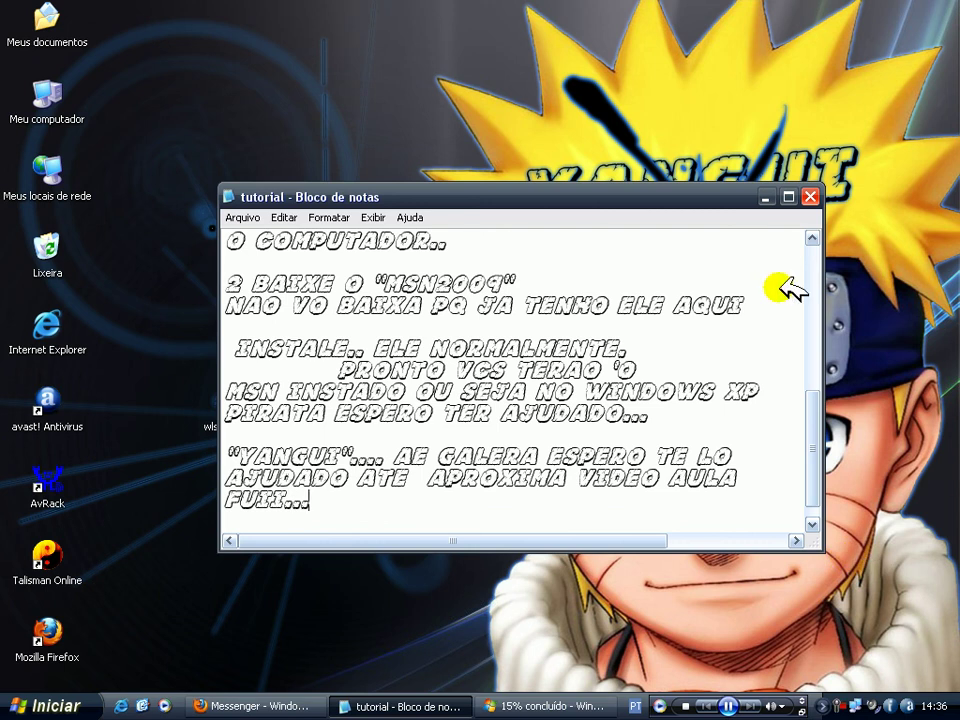
left_click(771, 198)
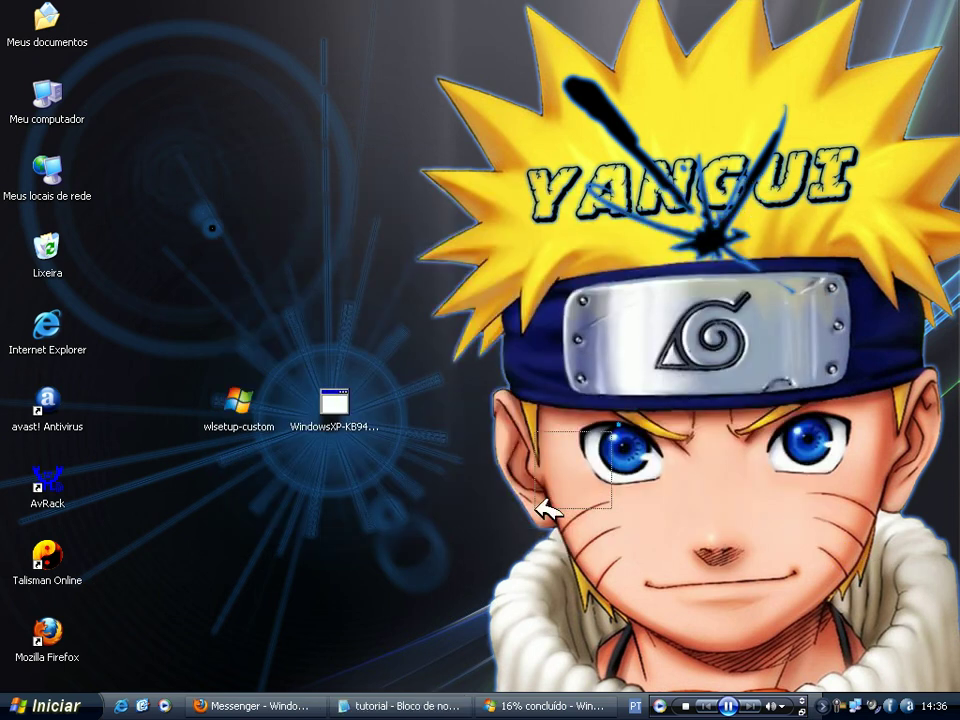
Step: Check the Windows Live installation progress and minimize the installer again
left_click(542, 694)
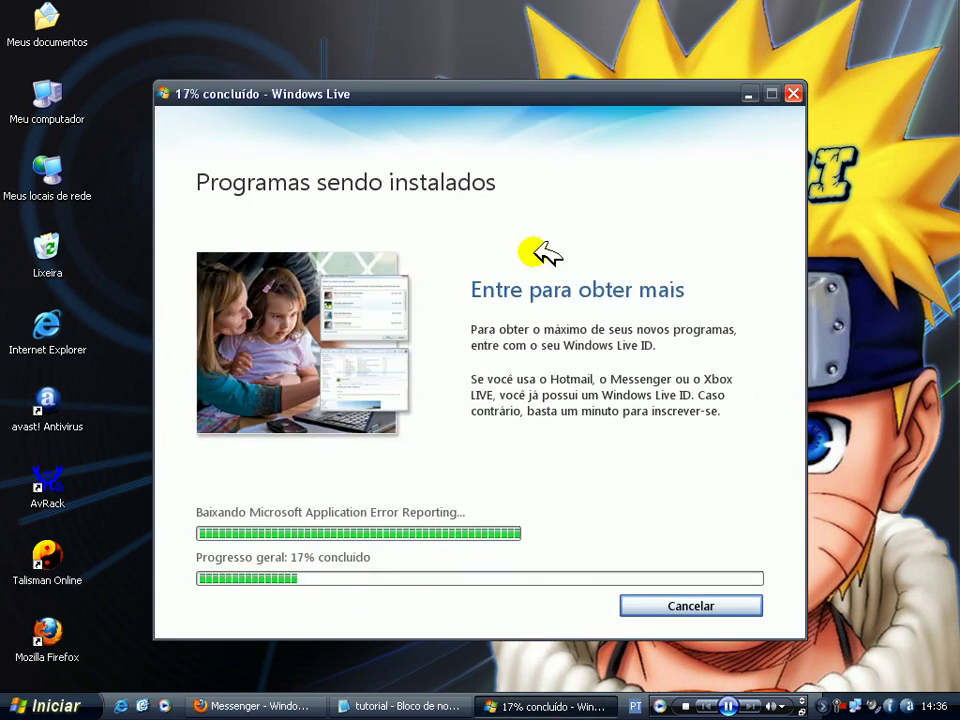
left_click(749, 94)
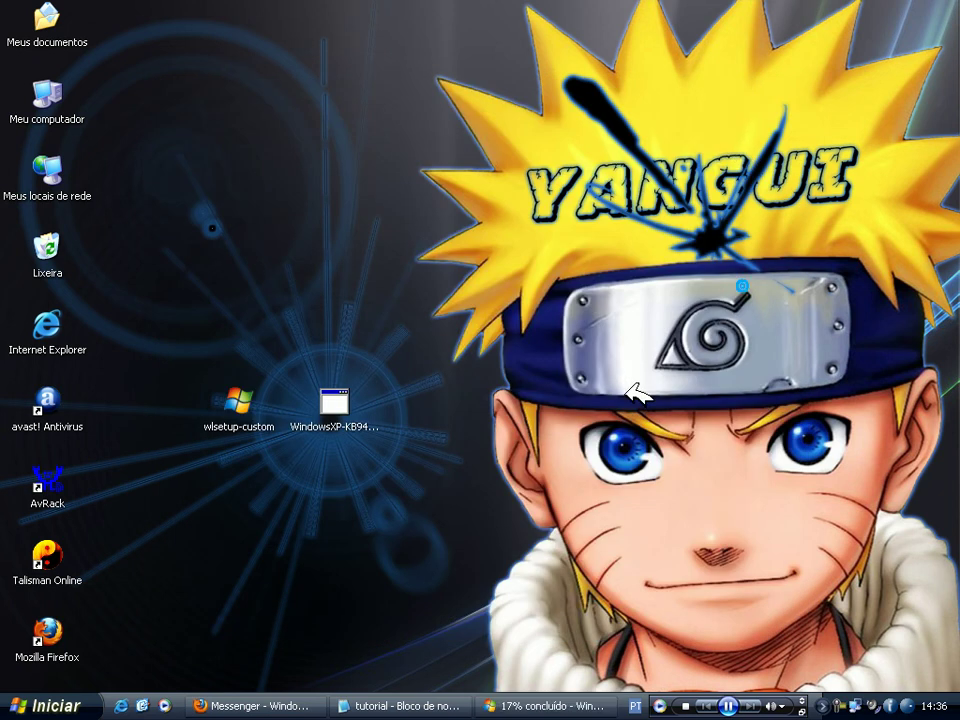